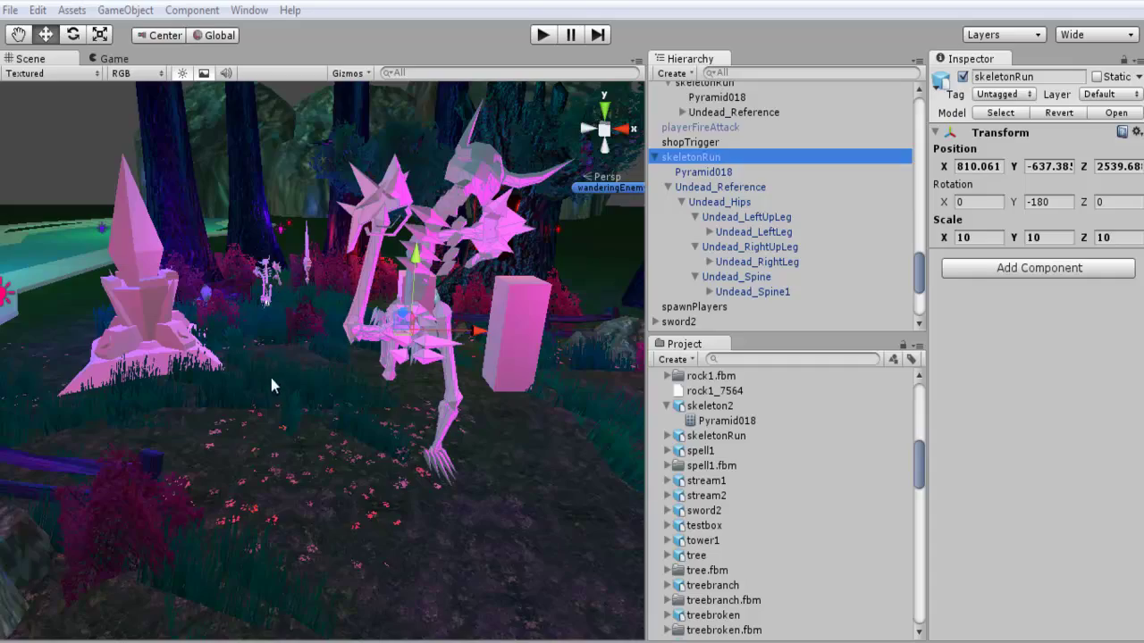
{"action": "left_click_drag", "start_coordinate": [273, 385], "coordinate": [327, 362], "text": "alt"}
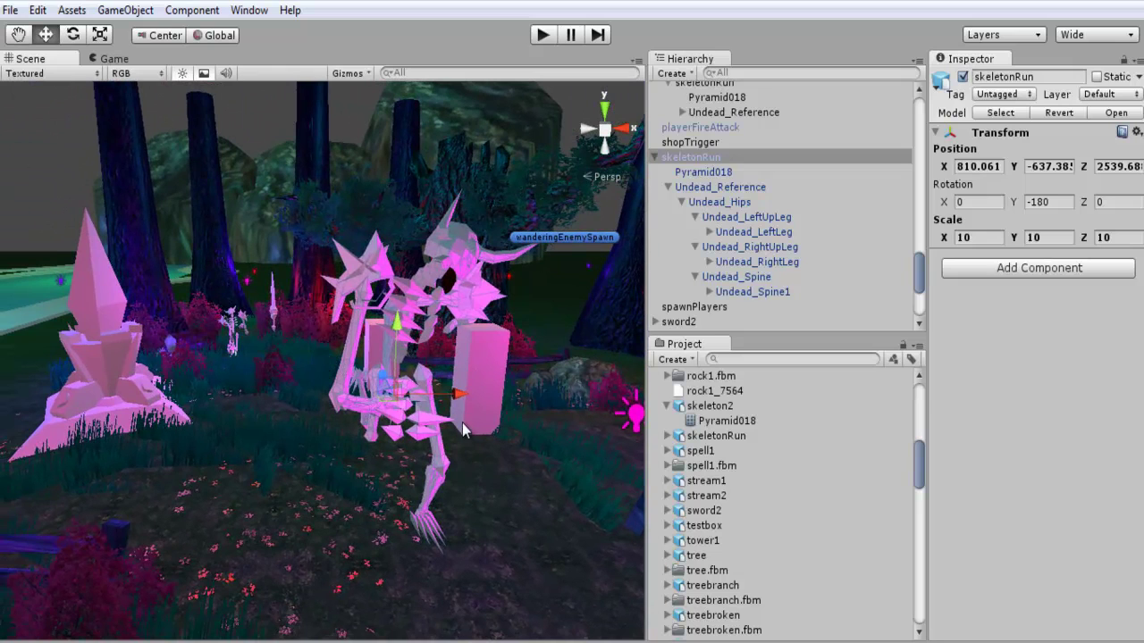
{"action": "left_click_drag", "start_coordinate": [462, 422], "coordinate": [539, 433], "text": "alt"}
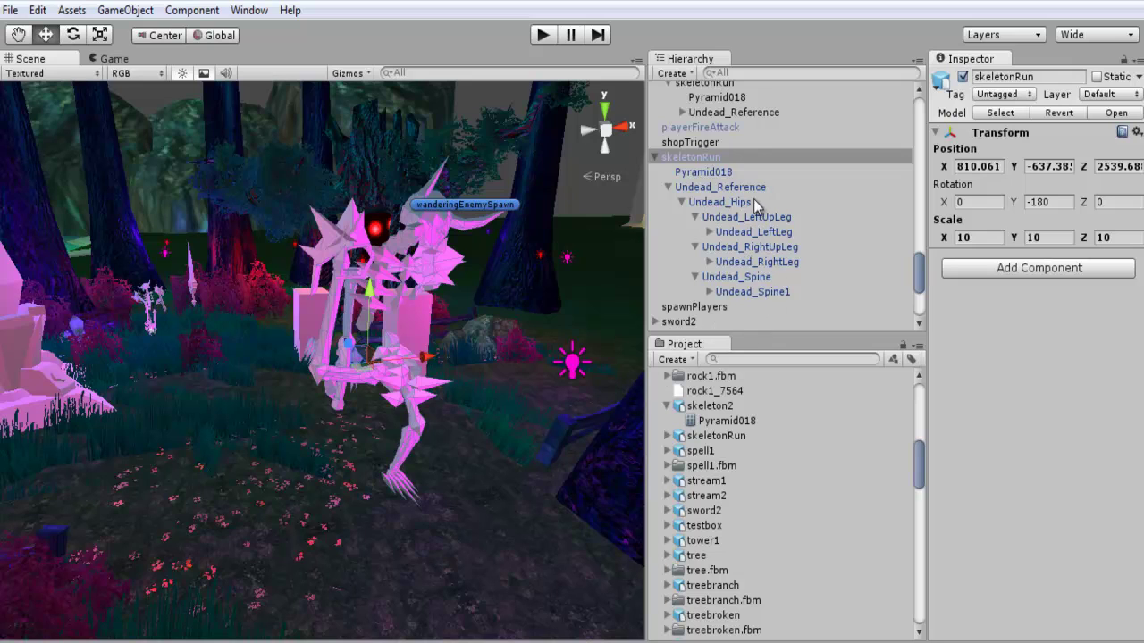
{"action": "left_click_drag", "start_coordinate": [487, 310], "coordinate": [389, 217], "text": "alt"}
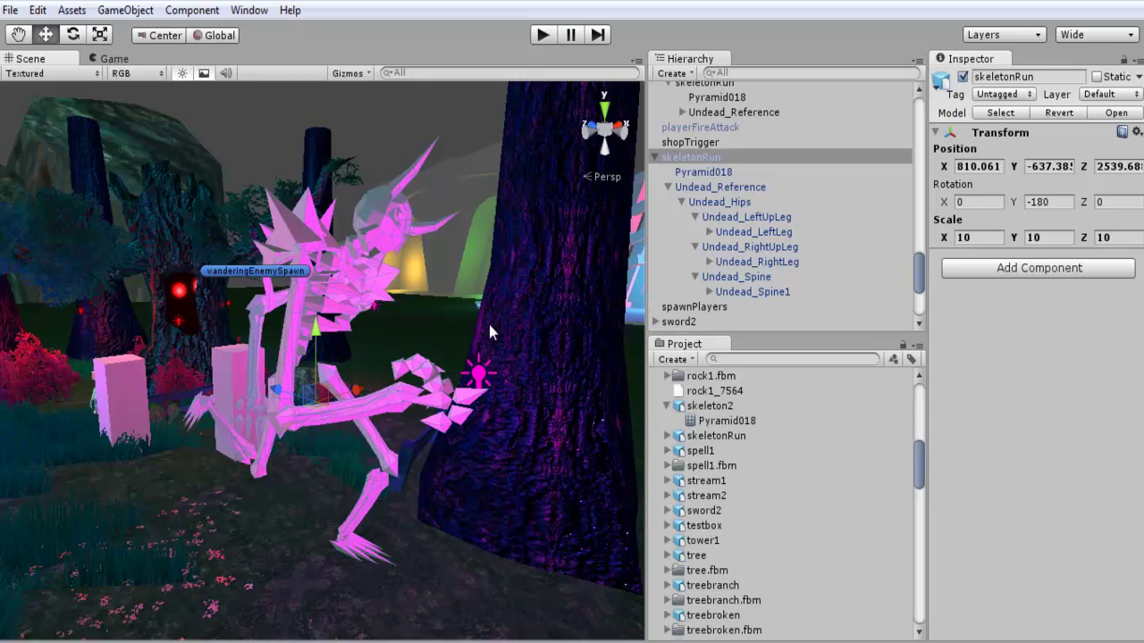
{"action": "left_click_drag", "start_coordinate": [491, 327], "coordinate": [494, 393], "text": "alt"}
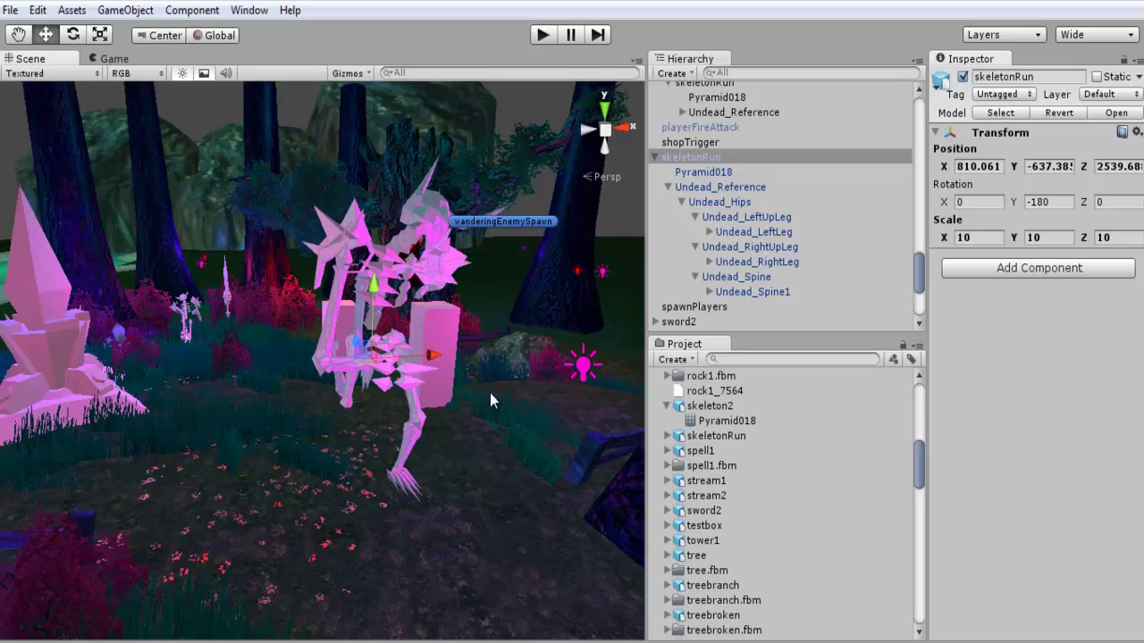
{"action": "left_click_drag", "start_coordinate": [490, 393], "coordinate": [491, 343], "text": "alt"}
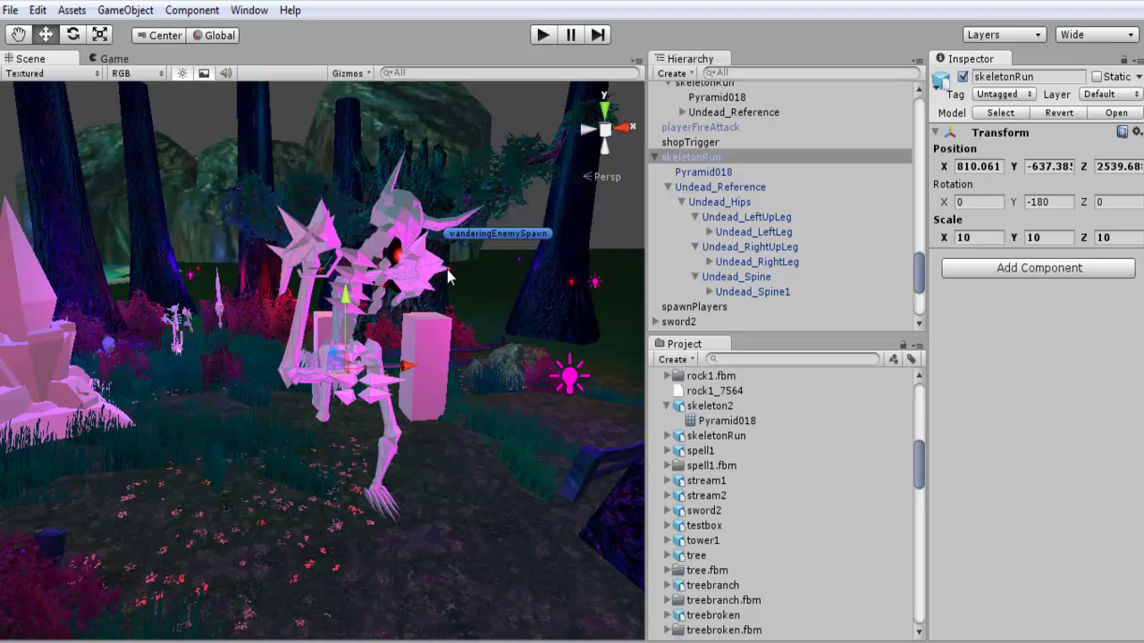
{"action": "mouse_move", "coordinate": [452, 283]}
{"action": "left_mouse_down", "text": "alt"}
{"action": "mouse_move", "coordinate": [429, 273]}
{"action": "mouse_move", "coordinate": [484, 278]}
{"action": "mouse_move", "coordinate": [441, 269]}
{"action": "left_mouse_up", "text": "alt"}
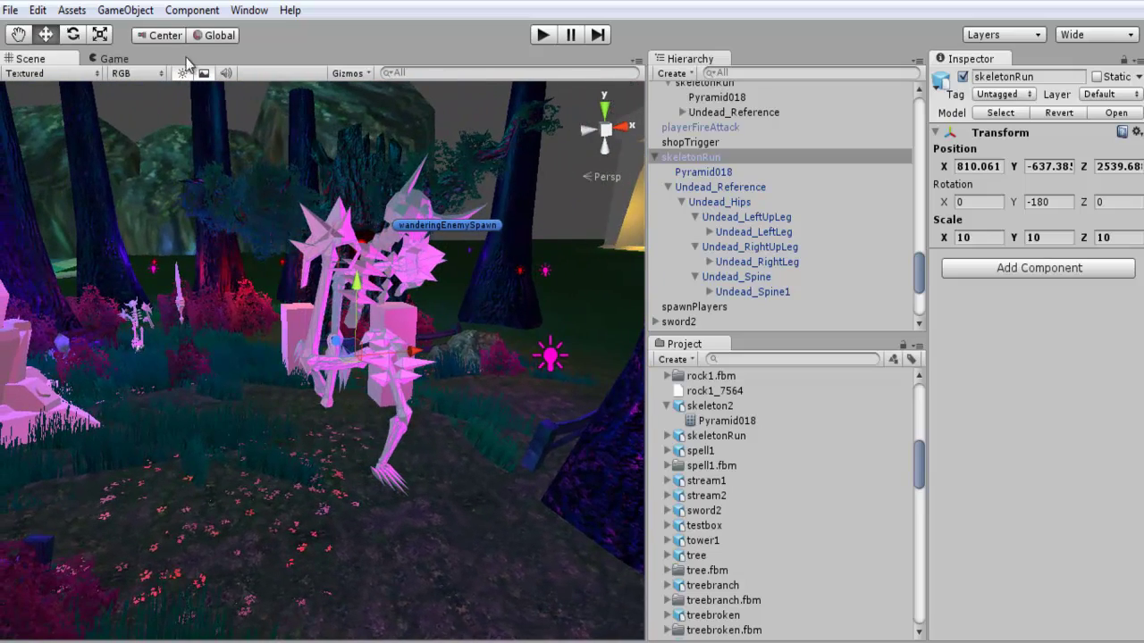
{"action": "left_click", "coordinate": [125, 10]}
Open the Create Ragdoll wizard via GameObject > Create Other > Ragdoll and frame the skeleton
{"action": "mouse_move", "coordinate": [154, 54]}
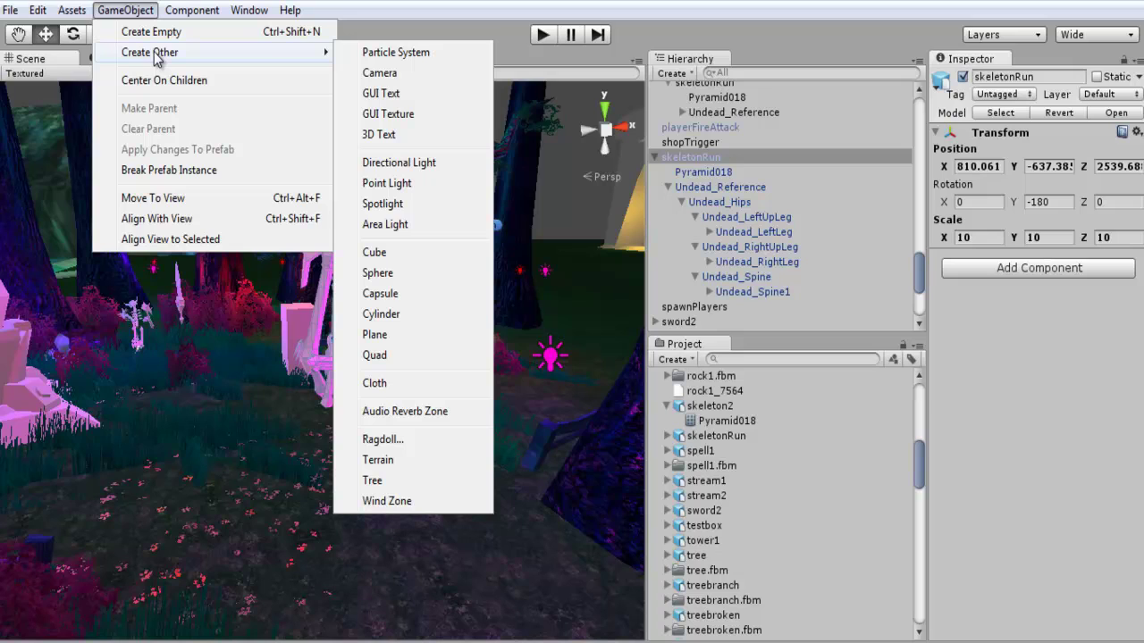
{"action": "left_click", "coordinate": [394, 438]}
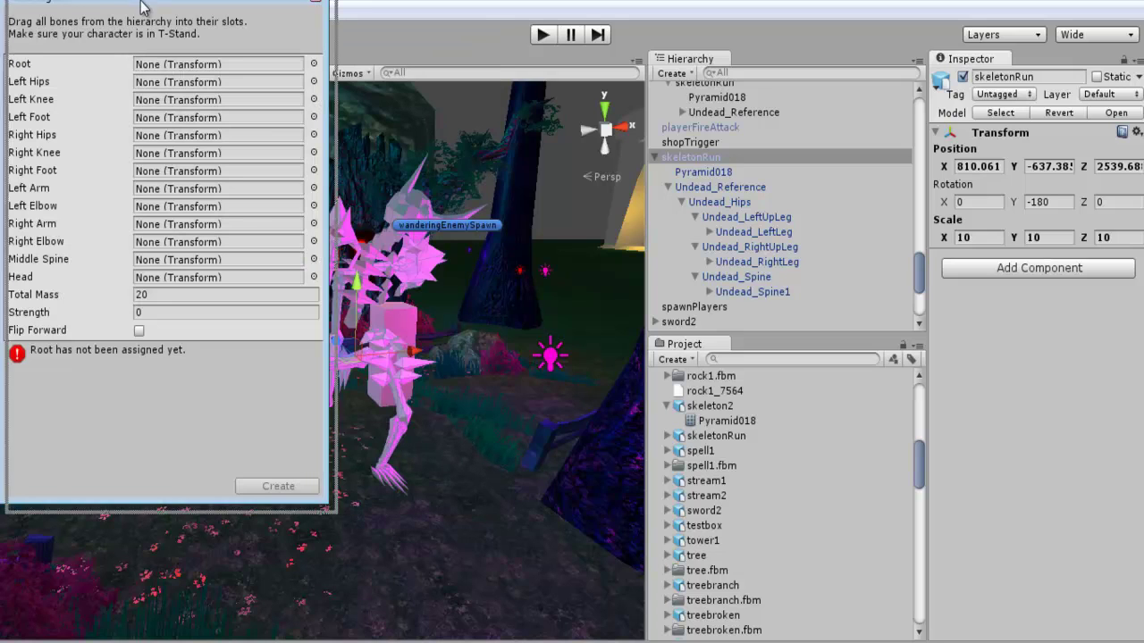
{"action": "left_click_drag", "start_coordinate": [134, 2], "coordinate": [142, 32]}
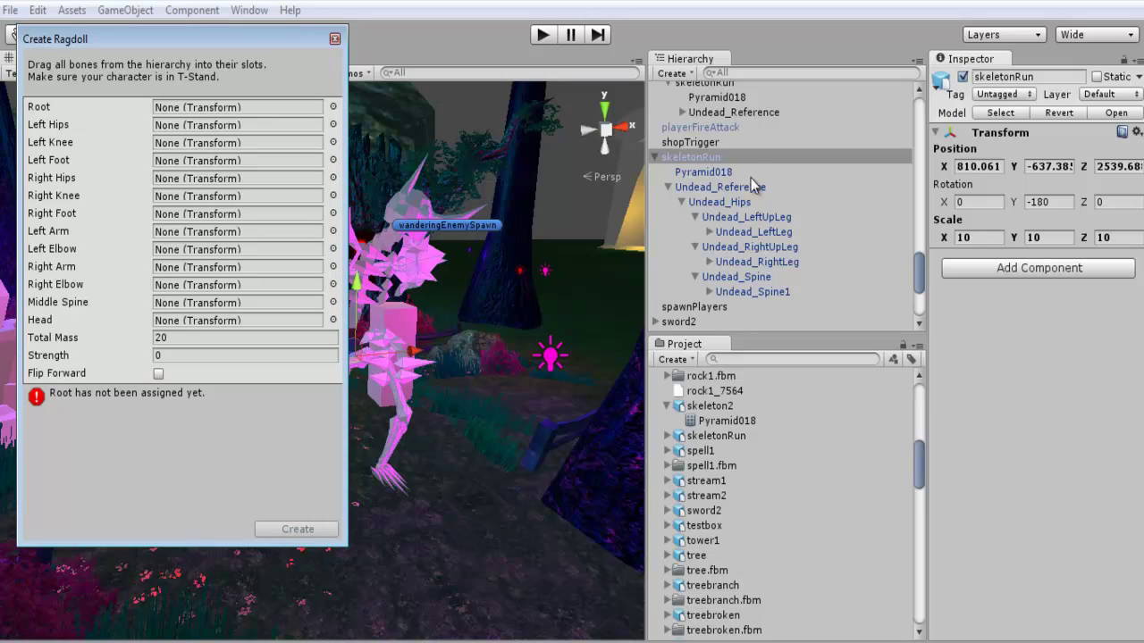
{"action": "key", "text": "f"}
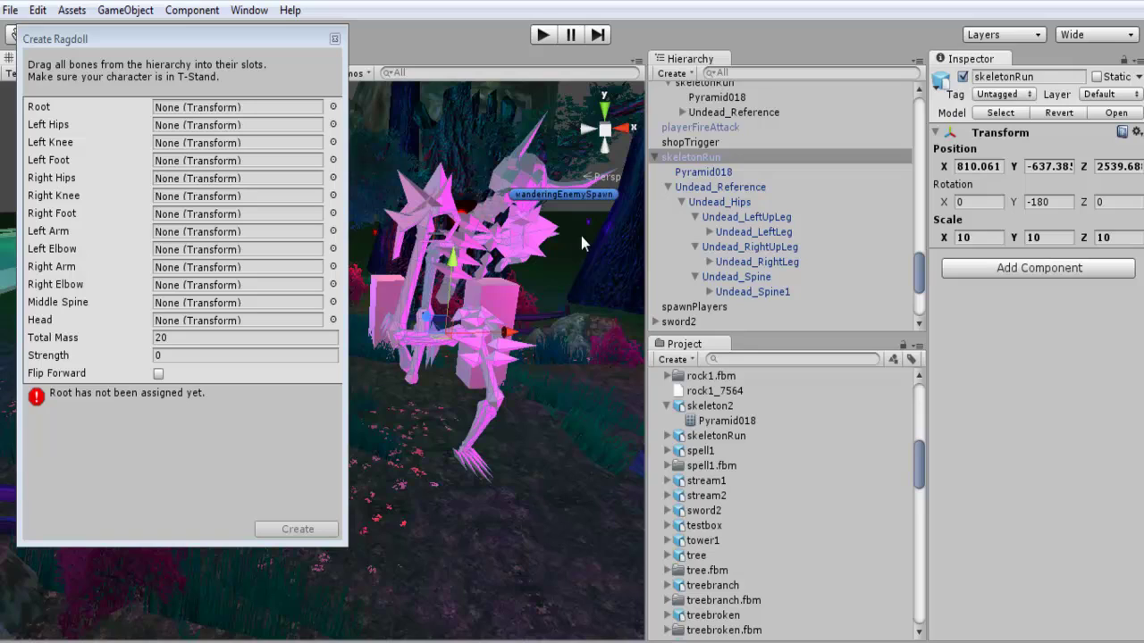
Expand skeletonRun's leg bones down to the toes and the spine chain through Undead_Spine4
{"action": "scroll", "coordinate": [849, 206], "scroll_direction": "down", "scroll_amount": 2}
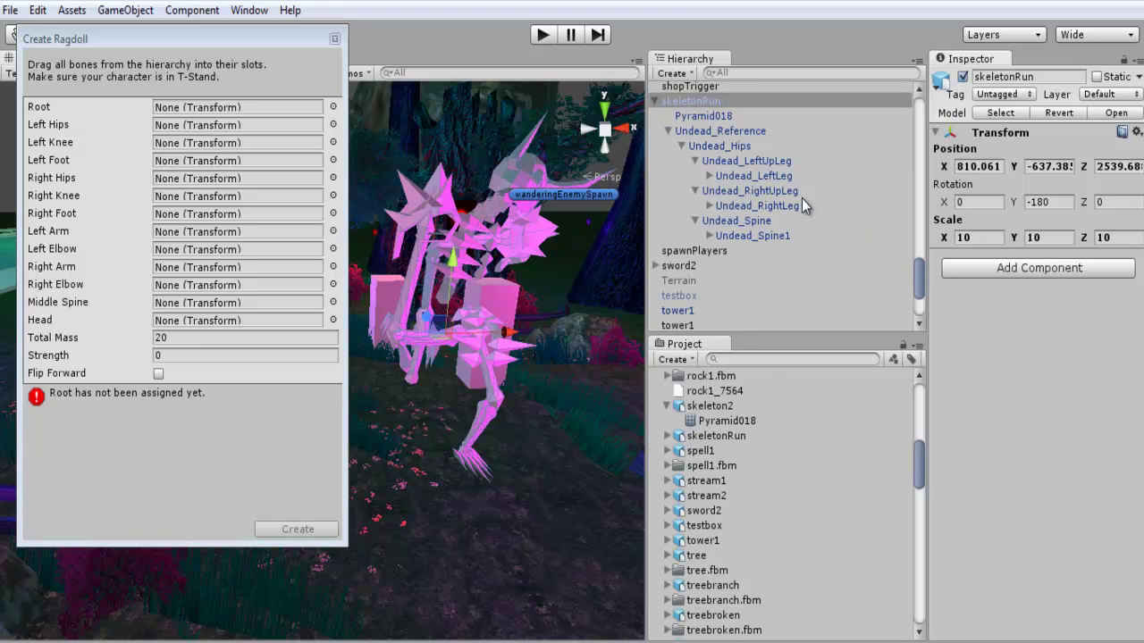
{"action": "left_click", "coordinate": [710, 176]}
{"action": "scroll", "coordinate": [772, 184], "scroll_direction": "down", "scroll_amount": 2}
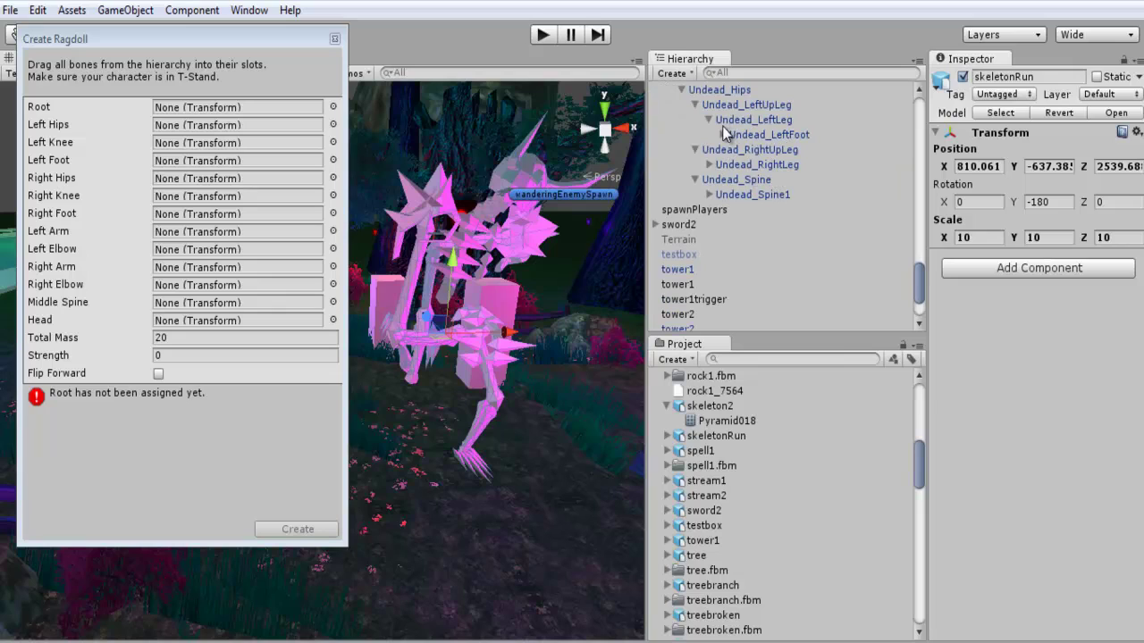
{"action": "left_click", "coordinate": [721, 134]}
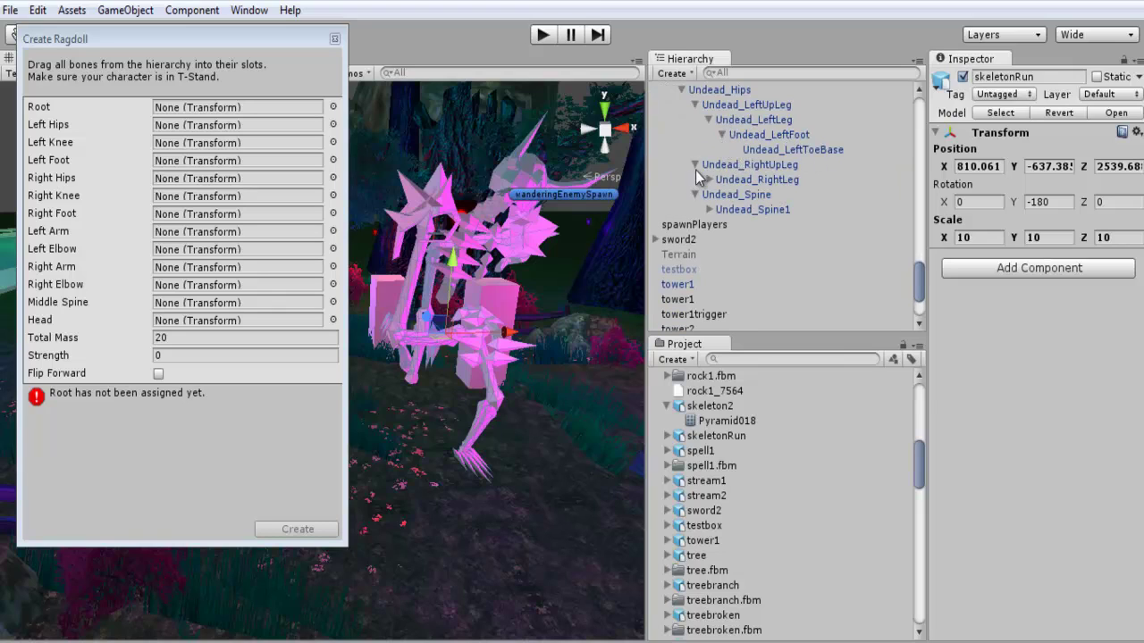
{"action": "left_click", "coordinate": [710, 180]}
{"action": "left_click", "coordinate": [723, 194]}
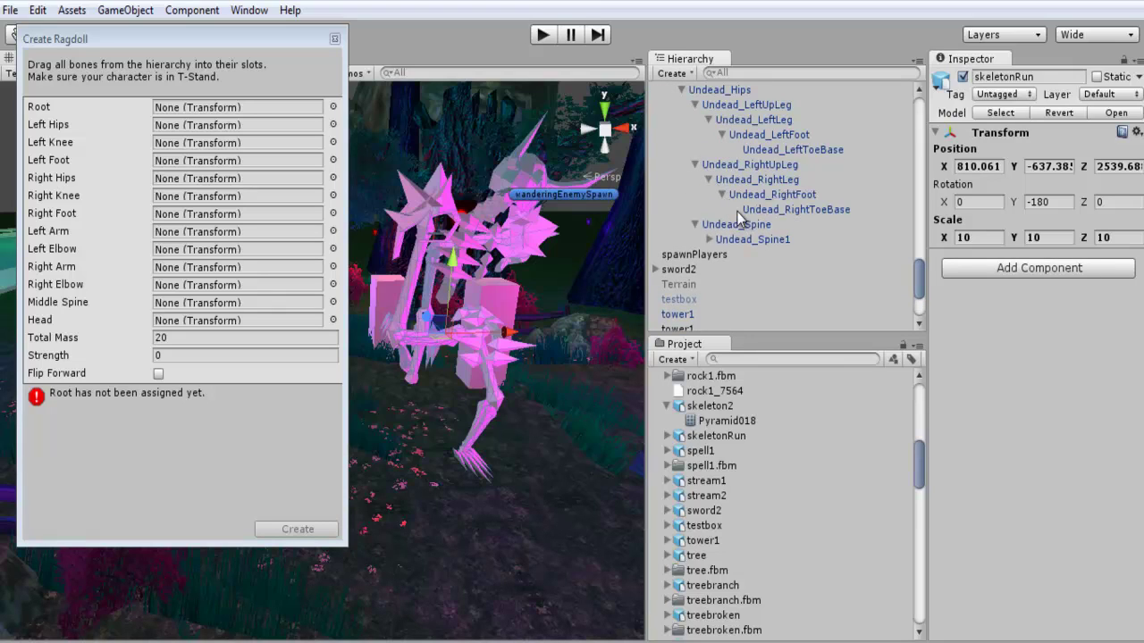
{"action": "left_click", "coordinate": [709, 239]}
{"action": "left_click", "coordinate": [723, 254]}
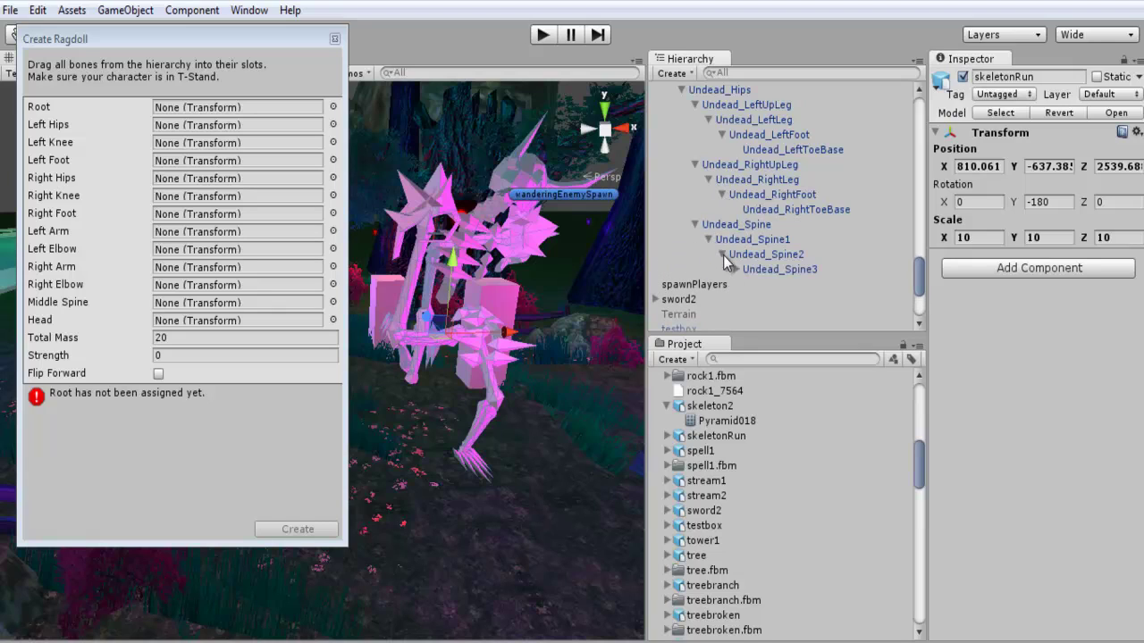
{"action": "left_click", "coordinate": [737, 269]}
{"action": "left_click", "coordinate": [749, 284]}
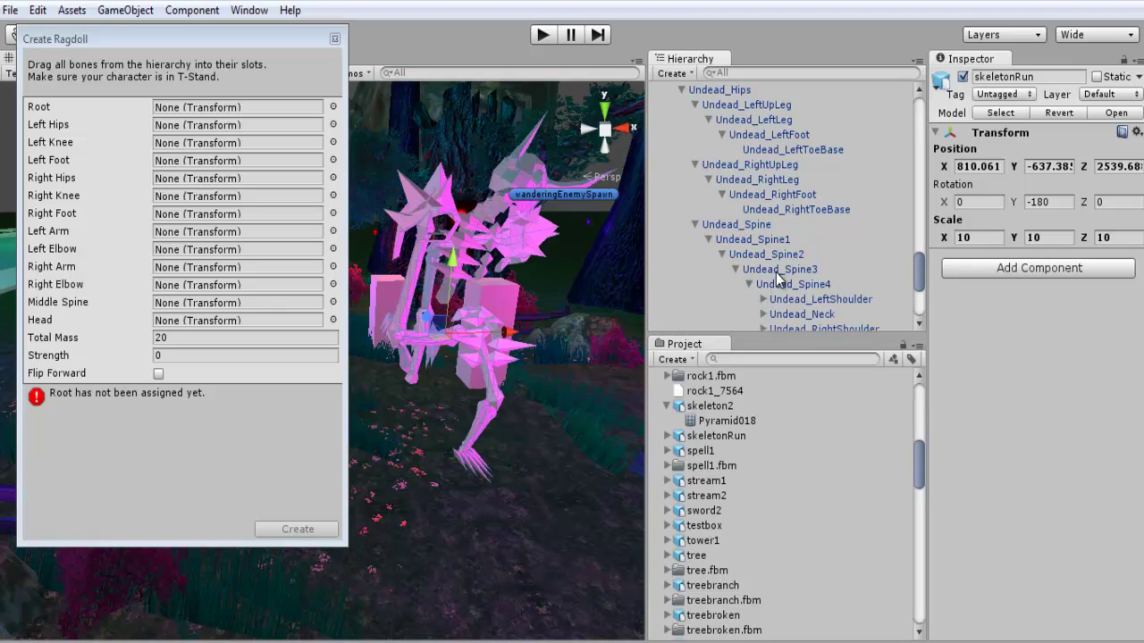
Expand the shoulders and neck to show Undead_LeftArm, Undead_Head and Undead_RightArm
{"action": "scroll", "coordinate": [782, 271], "scroll_direction": "down", "scroll_amount": 2}
{"action": "left_click", "coordinate": [762, 244]}
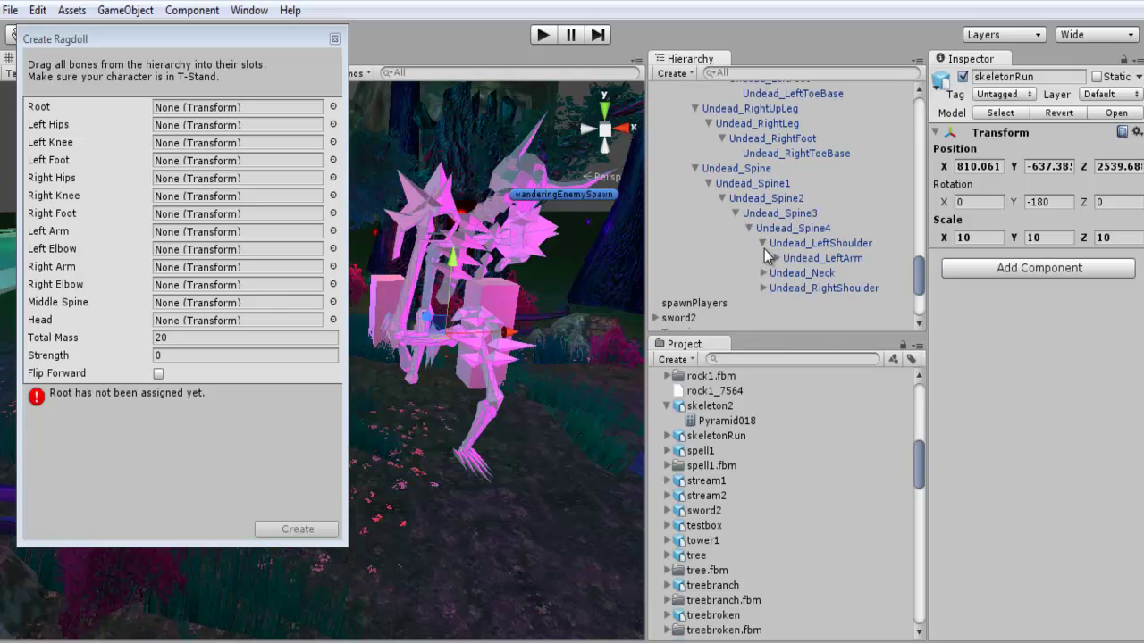
{"action": "left_click", "coordinate": [764, 273]}
{"action": "left_click", "coordinate": [764, 303]}
{"action": "scroll", "coordinate": [767, 294], "scroll_direction": "down", "scroll_amount": 2}
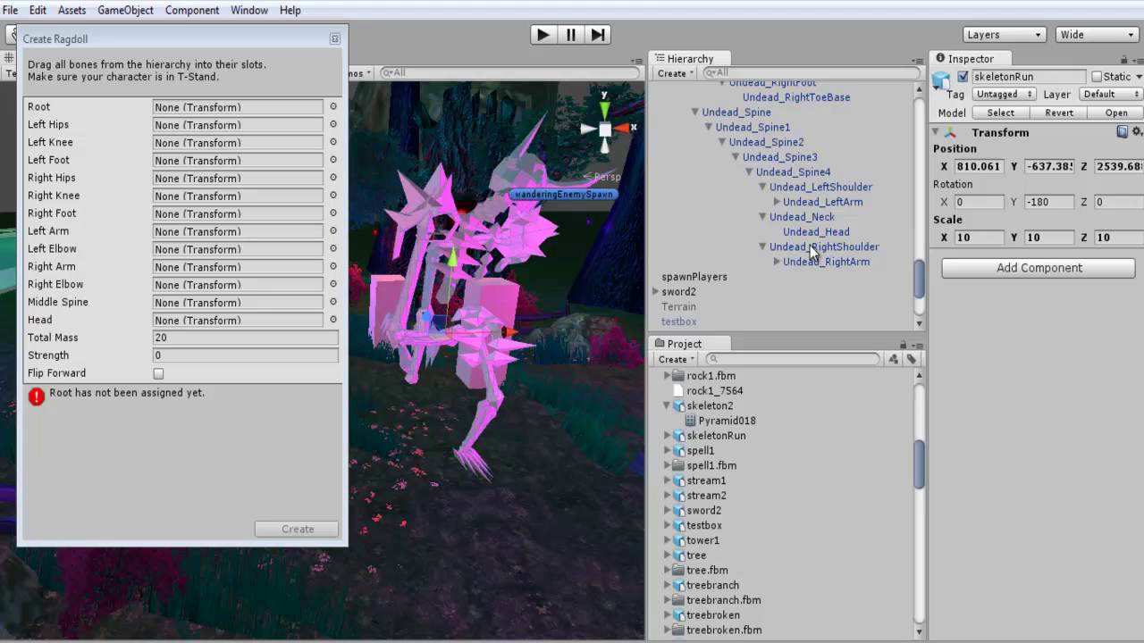
{"action": "scroll", "coordinate": [817, 237], "scroll_direction": "up", "scroll_amount": 6}
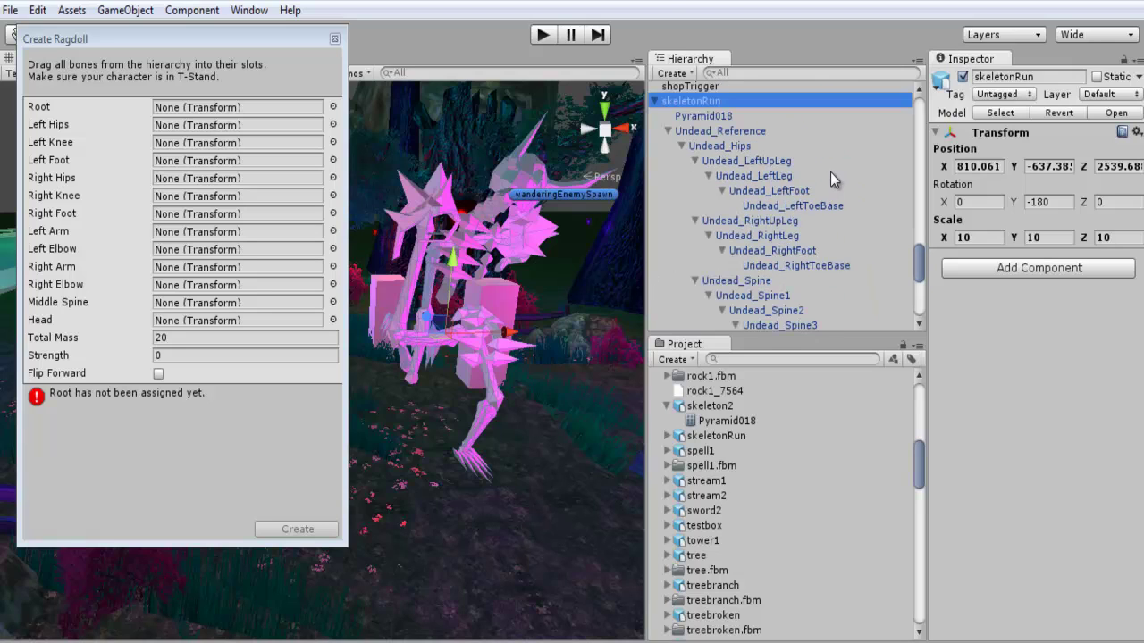
{"action": "scroll", "coordinate": [831, 171], "scroll_direction": "down", "scroll_amount": 4}
{"action": "scroll", "coordinate": [809, 174], "scroll_direction": "up", "scroll_amount": 2}
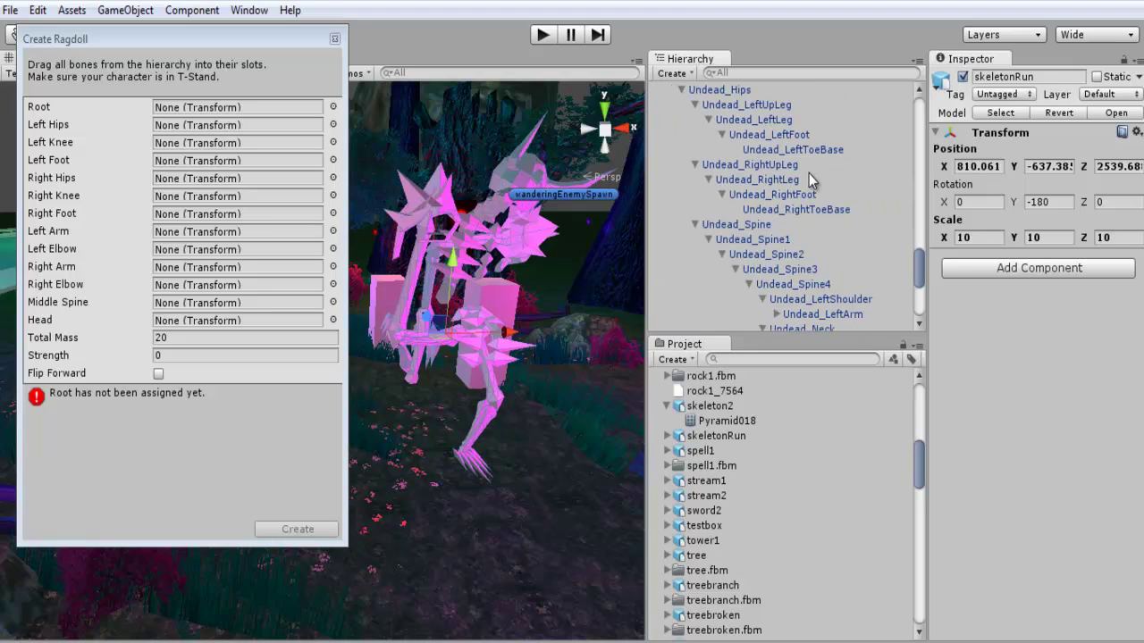
{"action": "scroll", "coordinate": [809, 173], "scroll_direction": "up", "scroll_amount": 2}
{"action": "scroll", "coordinate": [809, 173], "scroll_direction": "down", "scroll_amount": 2}
{"action": "scroll", "coordinate": [811, 170], "scroll_direction": "up", "scroll_amount": 2}
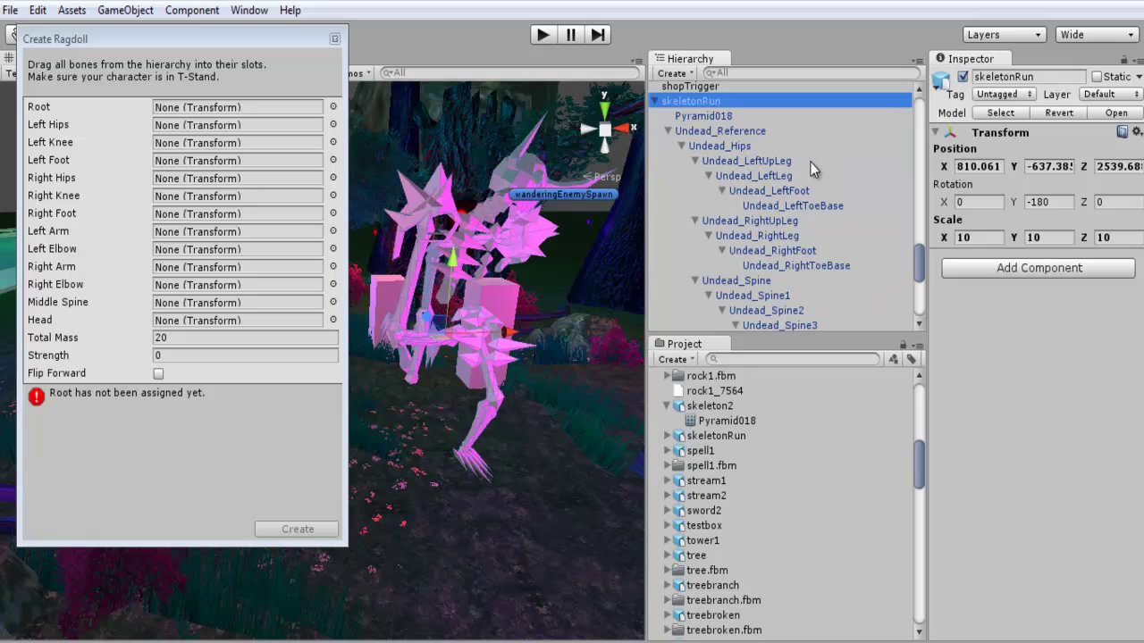
{"action": "scroll", "coordinate": [809, 166], "scroll_direction": "down", "scroll_amount": 2}
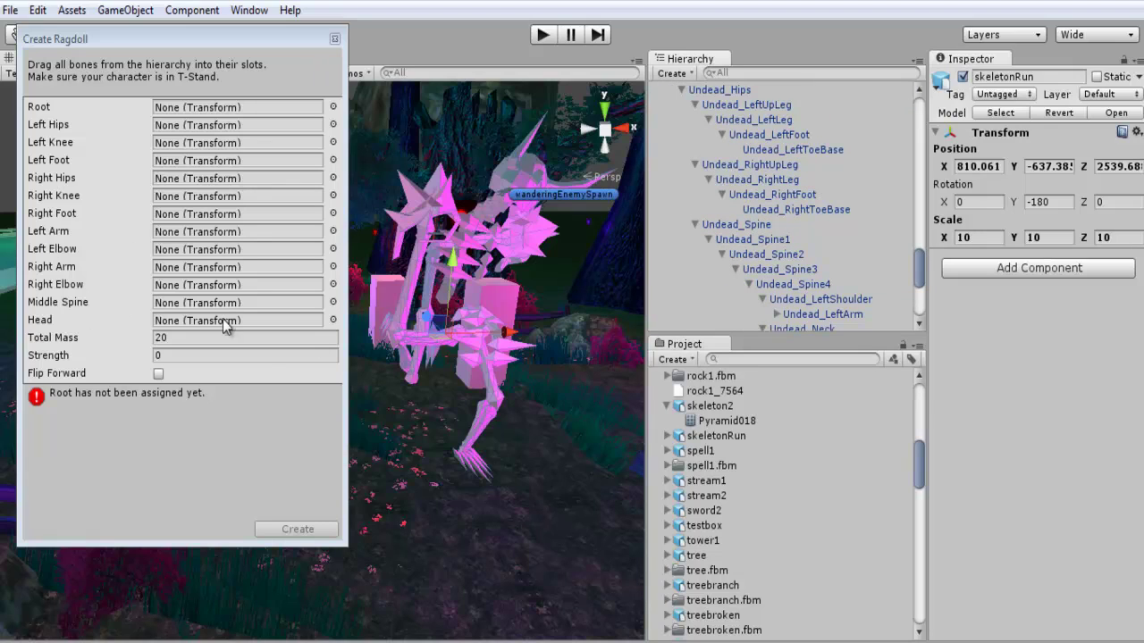
{"action": "scroll", "coordinate": [811, 208], "scroll_direction": "up", "scroll_amount": 4}
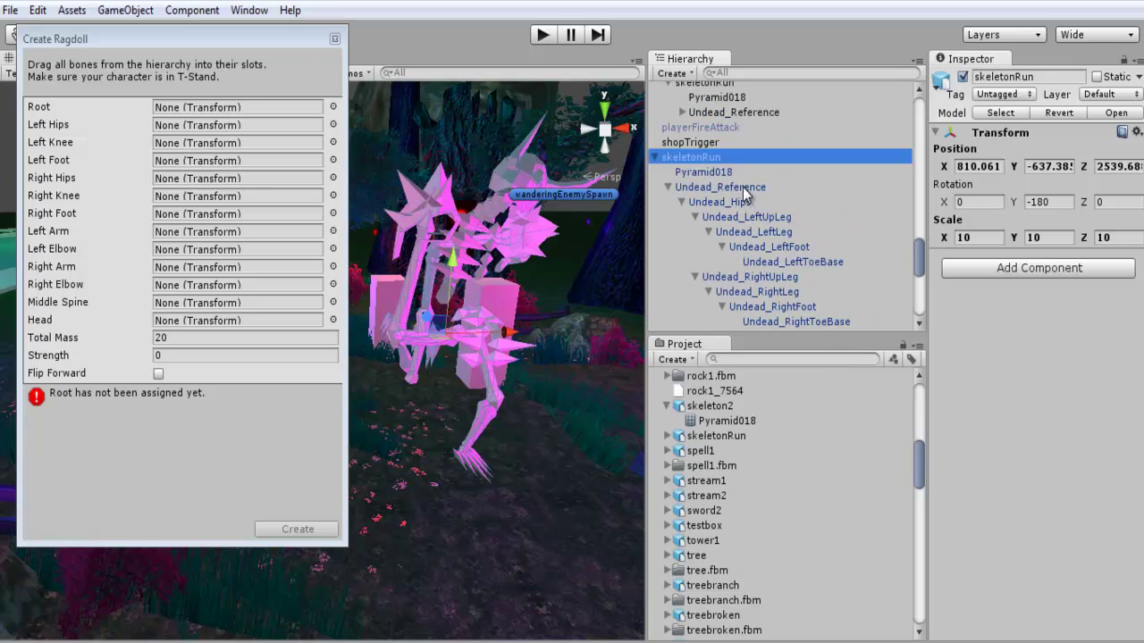
Assign Undead_Reference as Root, then Undead_LeftUpLeg, Undead_LeftLeg, Undead_LeftFoot to the left hip, knee, foot
{"action": "left_click_drag", "start_coordinate": [742, 187], "coordinate": [232, 107]}
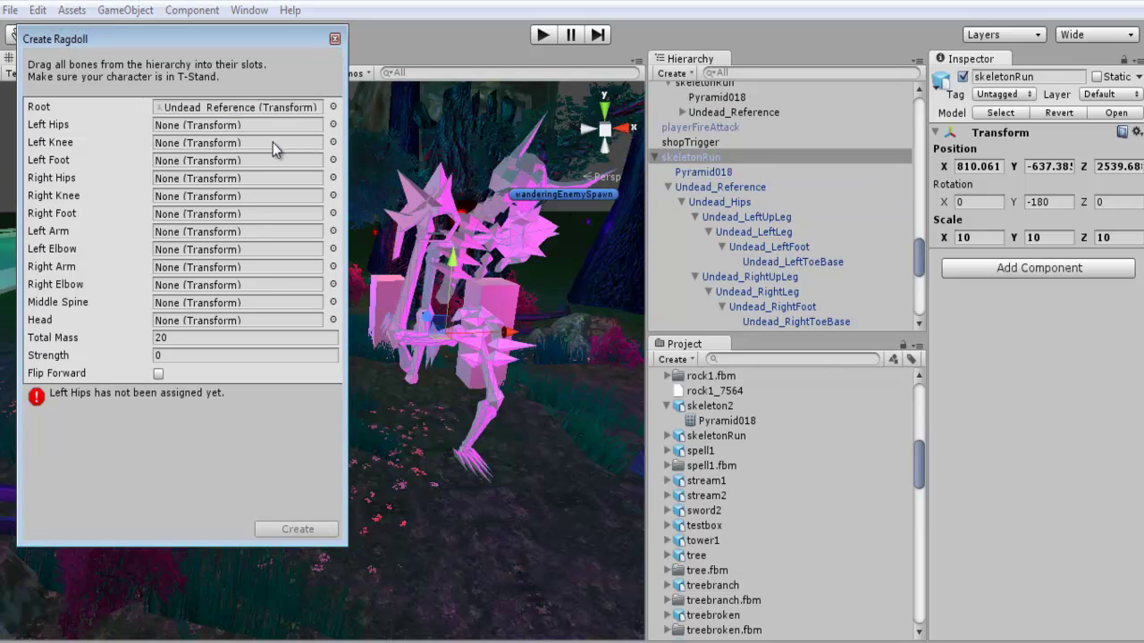
{"action": "scroll", "coordinate": [741, 225], "scroll_direction": "down", "scroll_amount": 3}
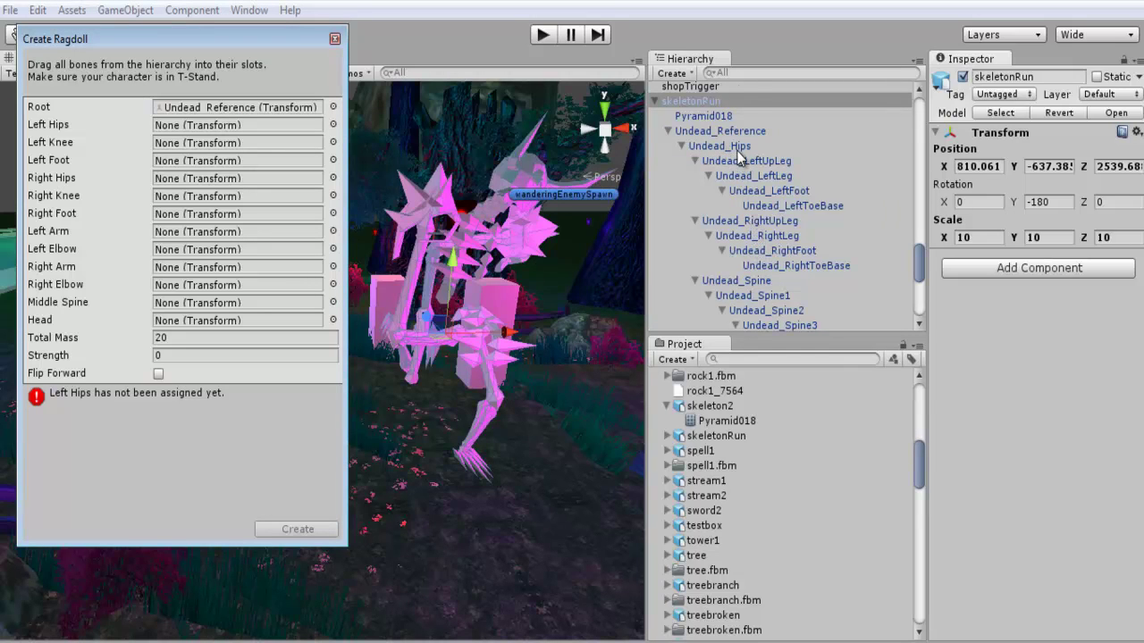
{"action": "scroll", "coordinate": [740, 156], "scroll_direction": "down", "scroll_amount": 3}
{"action": "scroll", "coordinate": [741, 159], "scroll_direction": "up", "scroll_amount": 3}
{"action": "left_click_drag", "start_coordinate": [780, 163], "coordinate": [266, 128]}
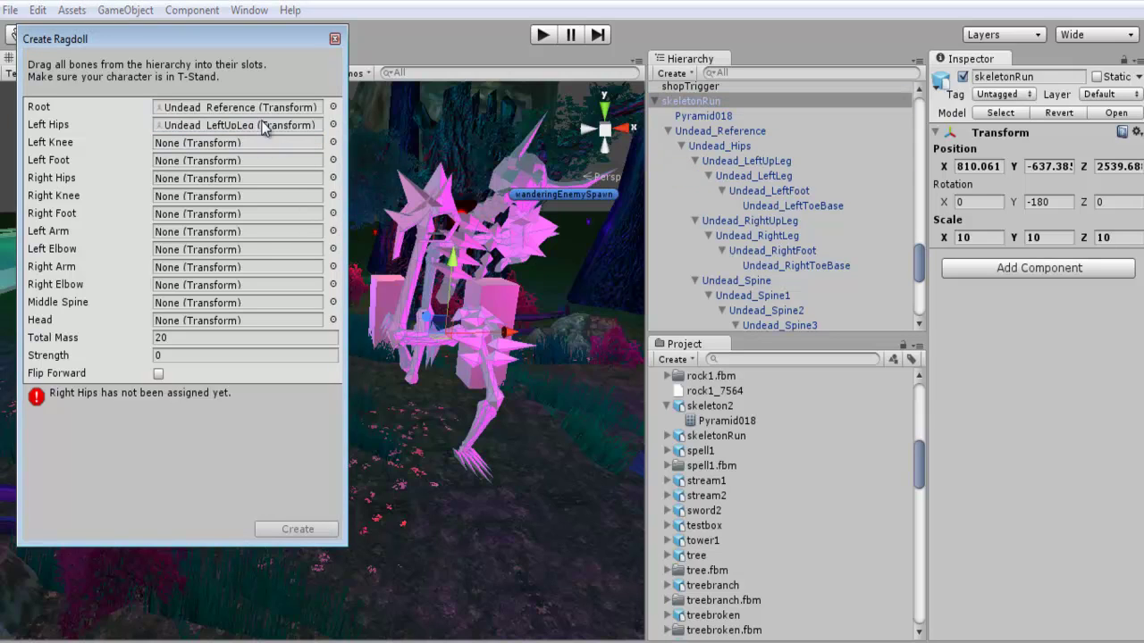
{"action": "left_click", "coordinate": [767, 179]}
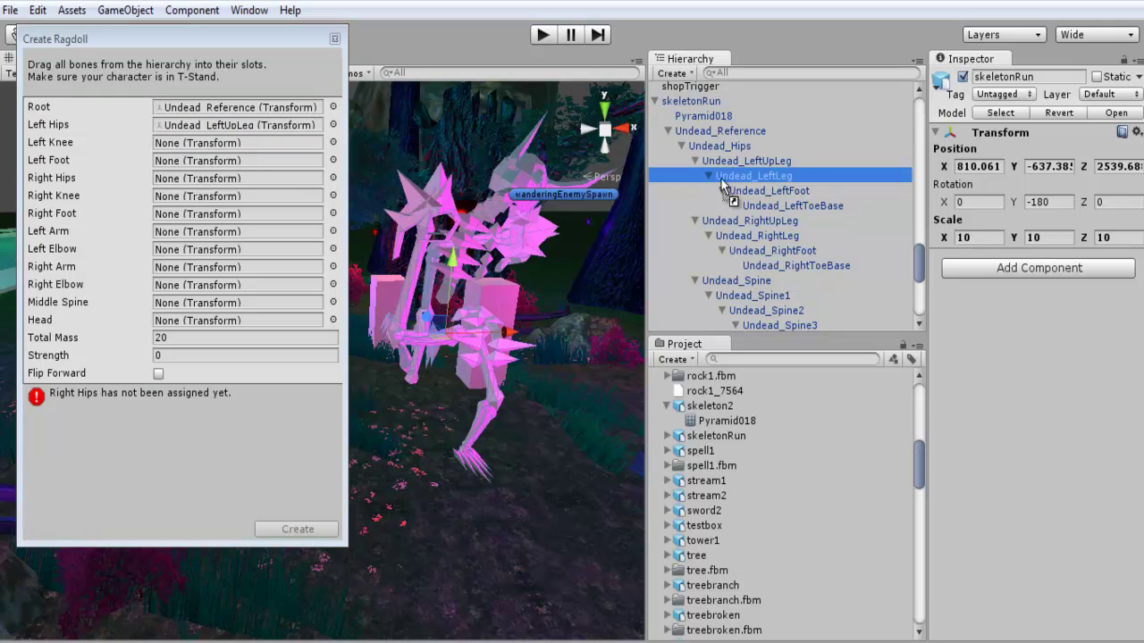
{"action": "left_click_drag", "start_coordinate": [722, 183], "coordinate": [258, 153]}
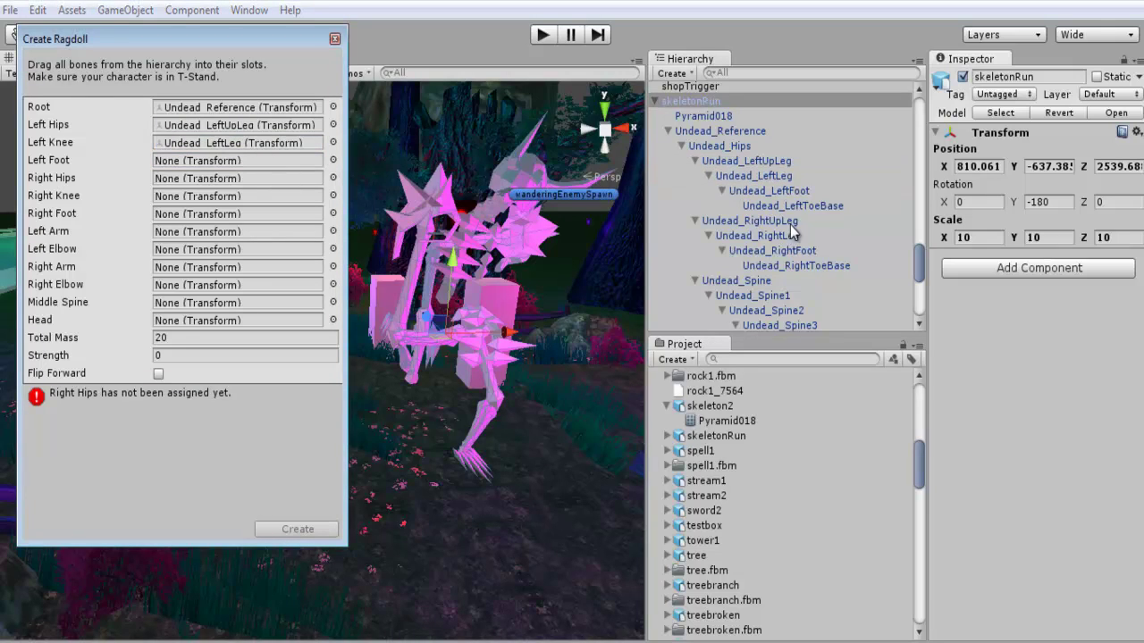
{"action": "left_click_drag", "start_coordinate": [791, 192], "coordinate": [240, 170]}
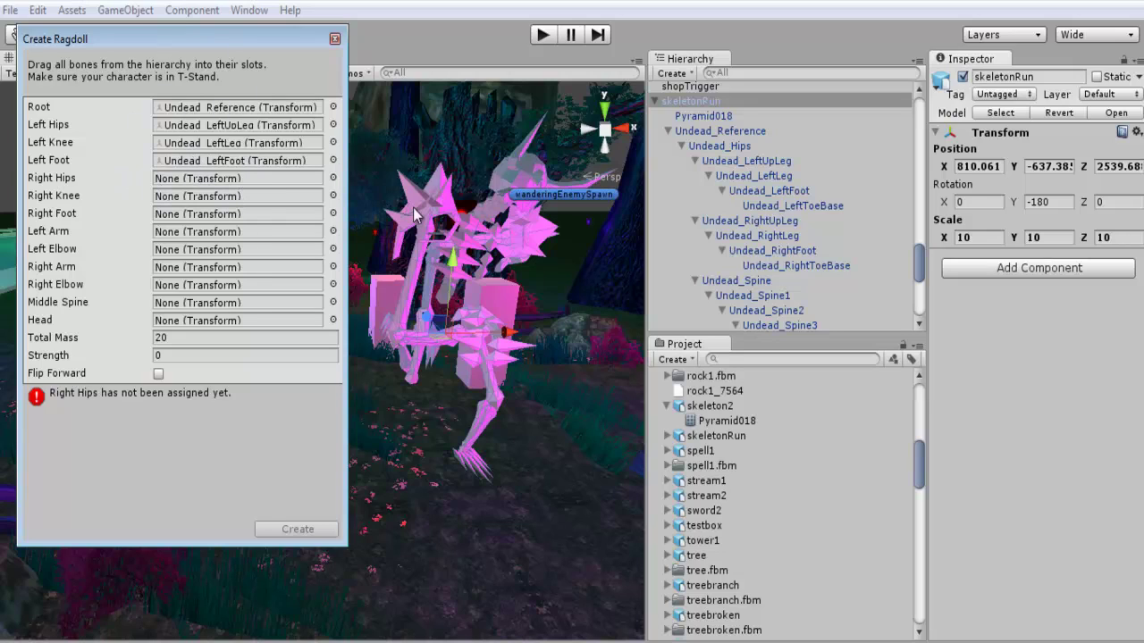
Assign Undead_RightUpLeg, Undead_RightLeg and Undead_RightFoot to the right hip, knee and foot
{"action": "scroll", "coordinate": [847, 152], "scroll_direction": "down", "scroll_amount": 2}
{"action": "left_click", "coordinate": [751, 165]}
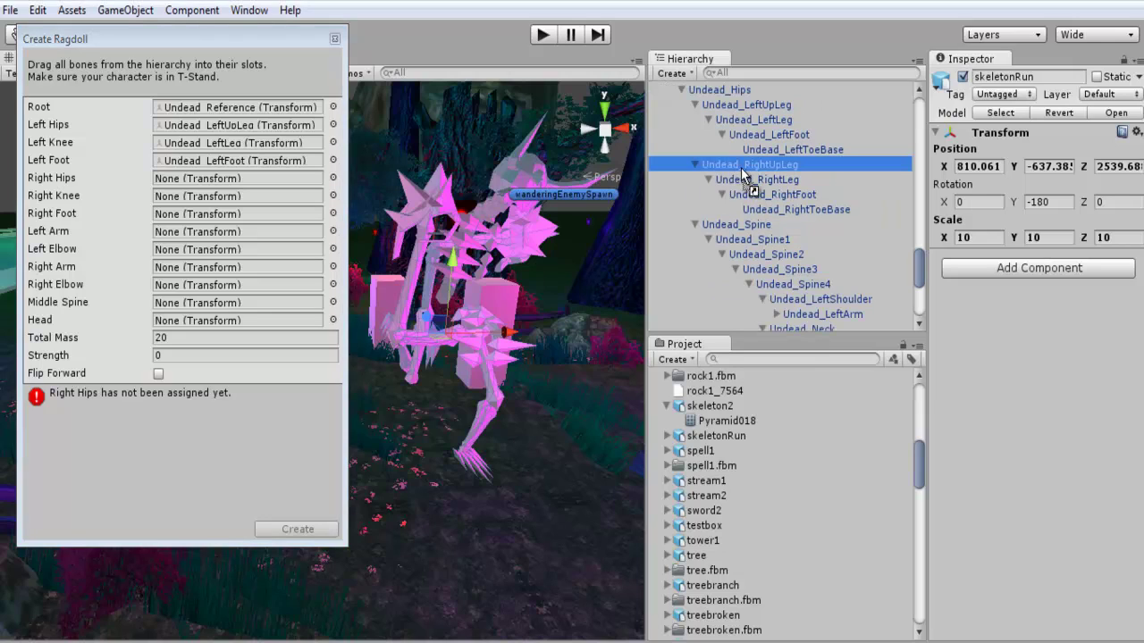
{"action": "left_click_drag", "start_coordinate": [741, 167], "coordinate": [253, 183]}
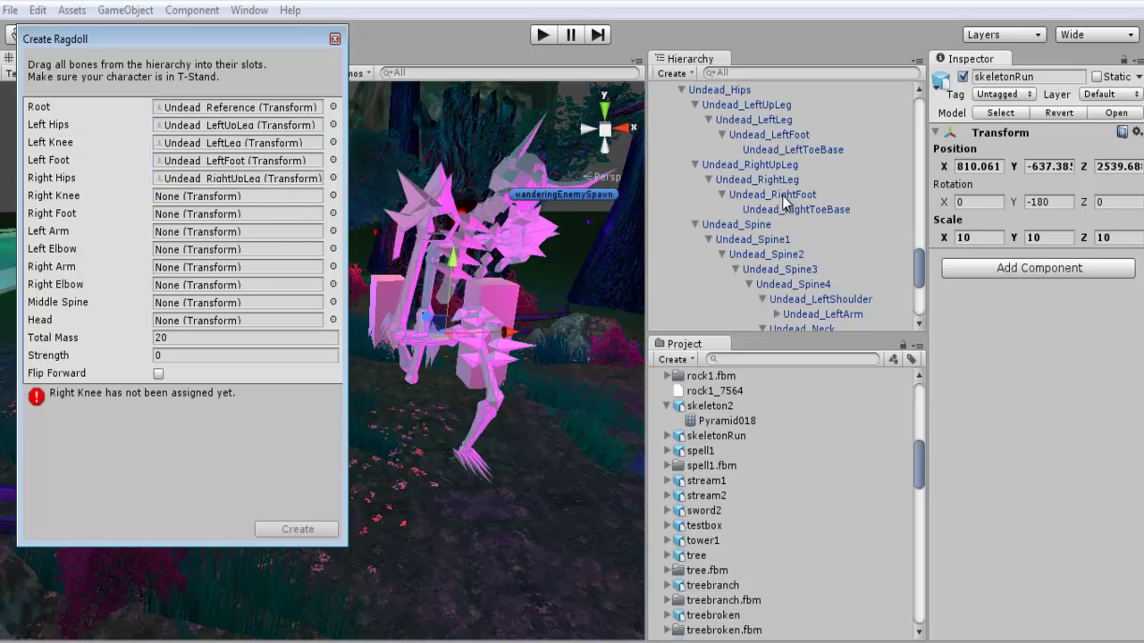
{"action": "left_click_drag", "start_coordinate": [782, 195], "coordinate": [282, 215]}
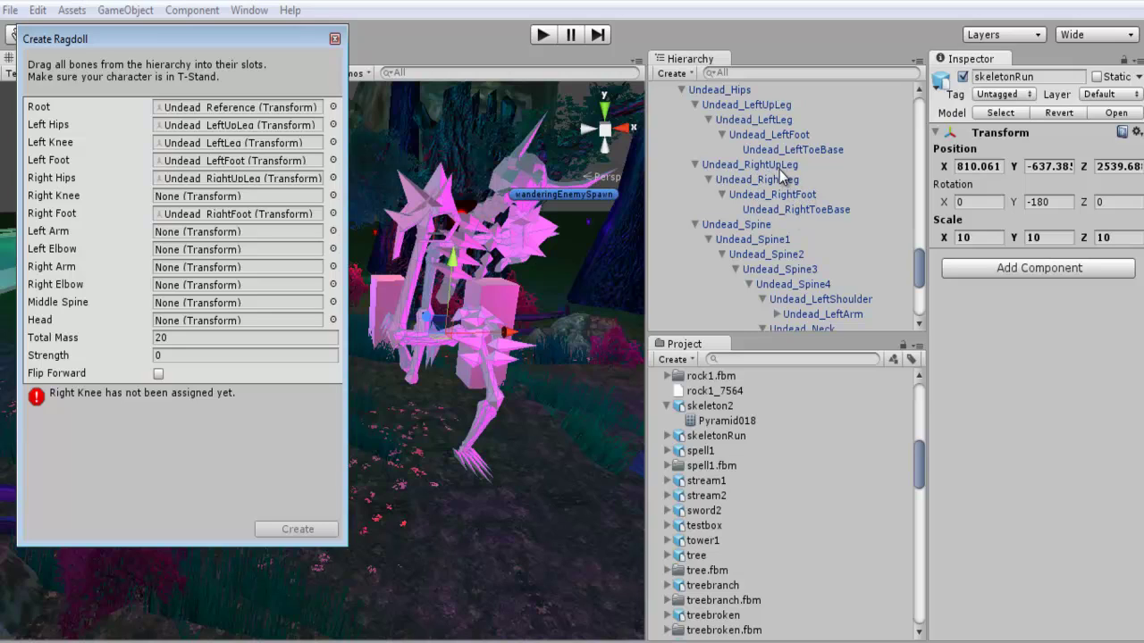
{"action": "left_click_drag", "start_coordinate": [780, 178], "coordinate": [266, 187]}
{"action": "left_click_drag", "start_coordinate": [778, 182], "coordinate": [213, 207]}
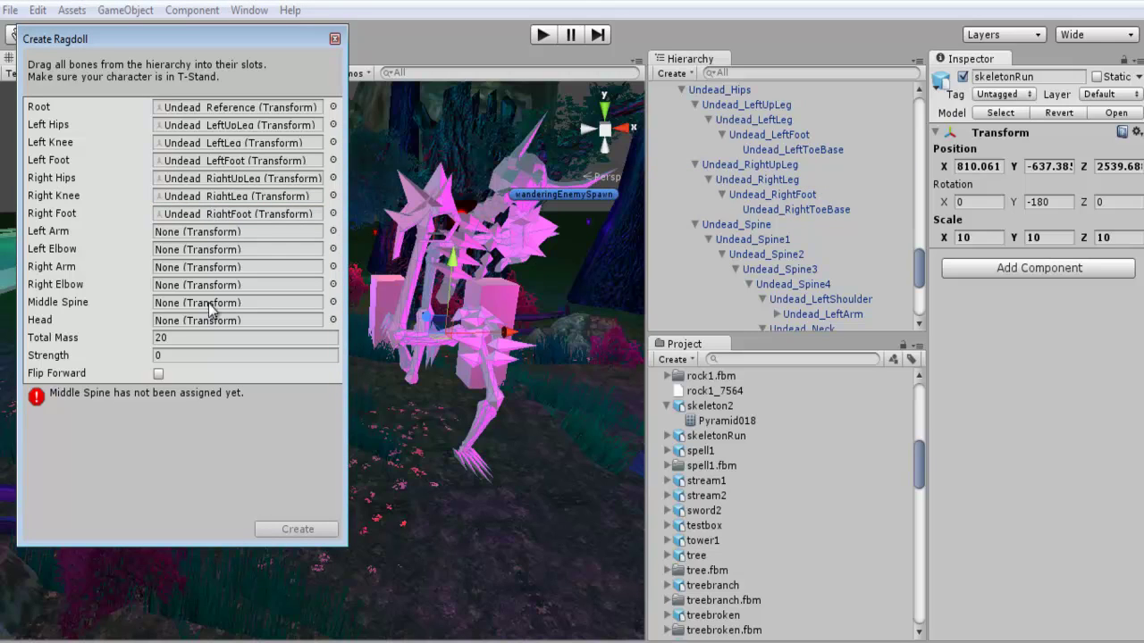
Assign Undead_LeftArm as the left arm and Undead_LeftForeArm as the left elbow
{"action": "scroll", "coordinate": [815, 191], "scroll_direction": "down", "scroll_amount": 4}
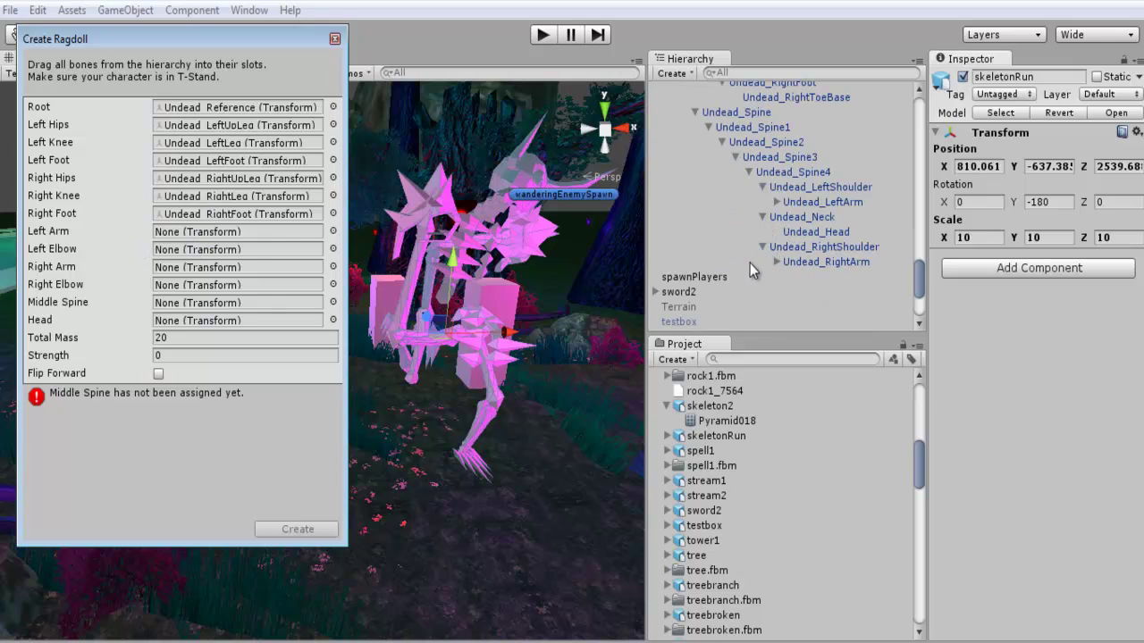
{"action": "left_click", "coordinate": [775, 262]}
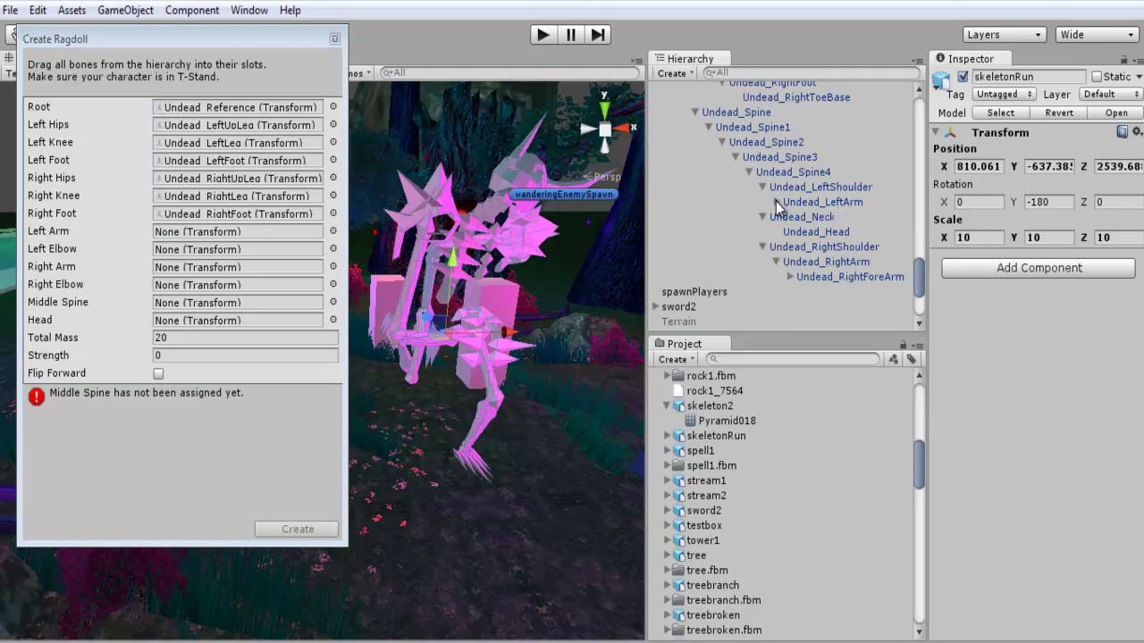
{"action": "left_click", "coordinate": [776, 202]}
{"action": "left_click", "coordinate": [789, 217]}
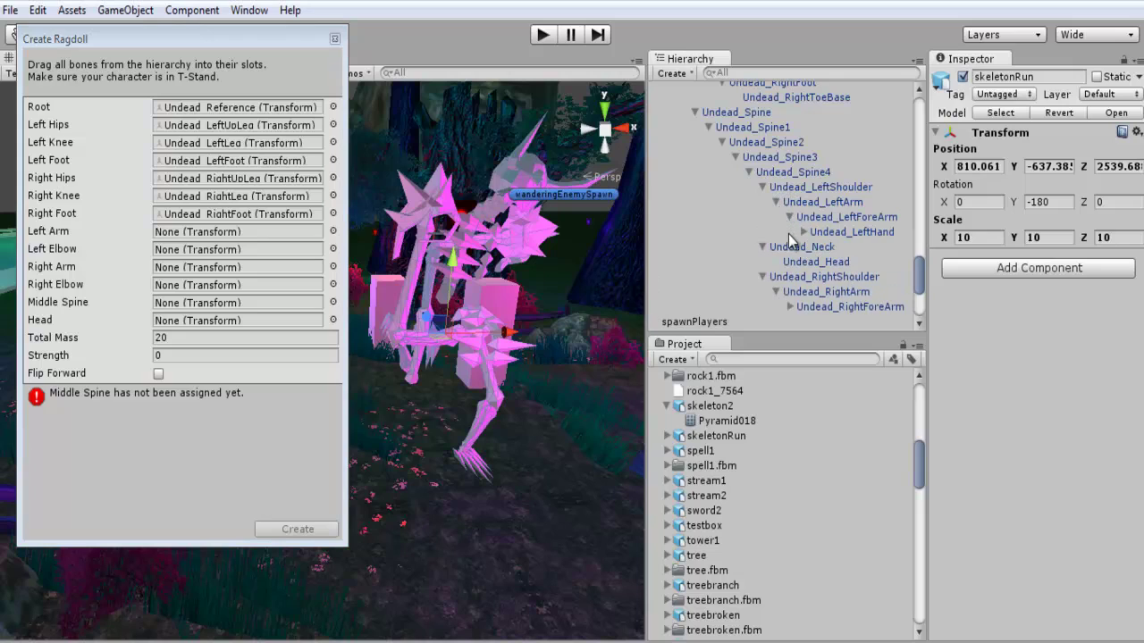
{"action": "left_click", "coordinate": [803, 232]}
{"action": "left_click_drag", "start_coordinate": [869, 235], "coordinate": [230, 252]}
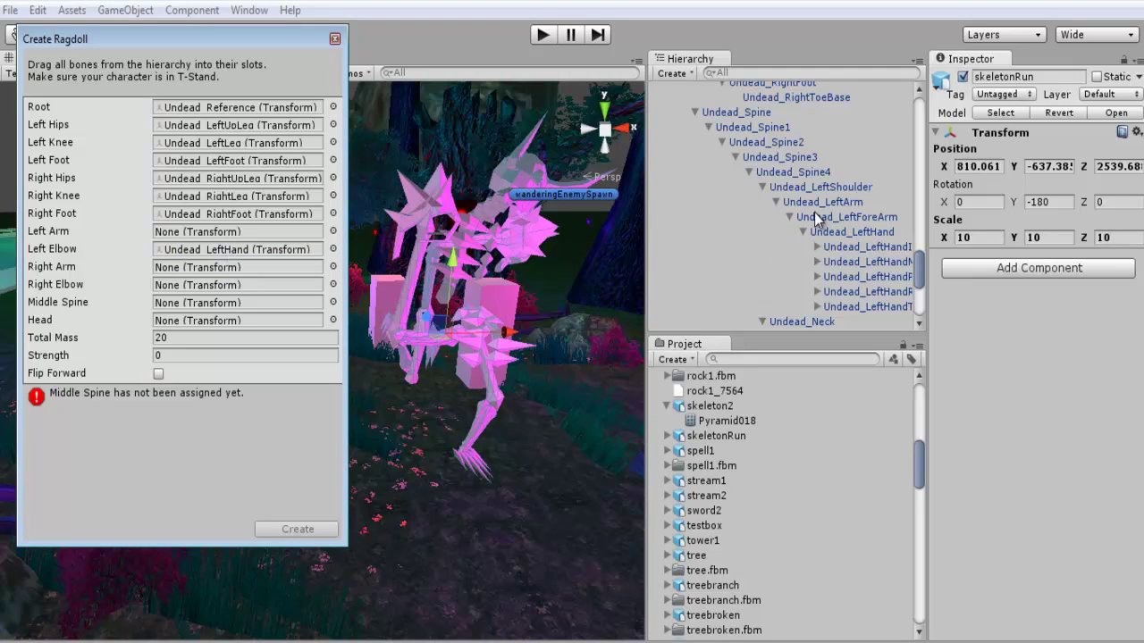
{"action": "left_click_drag", "start_coordinate": [835, 217], "coordinate": [202, 255]}
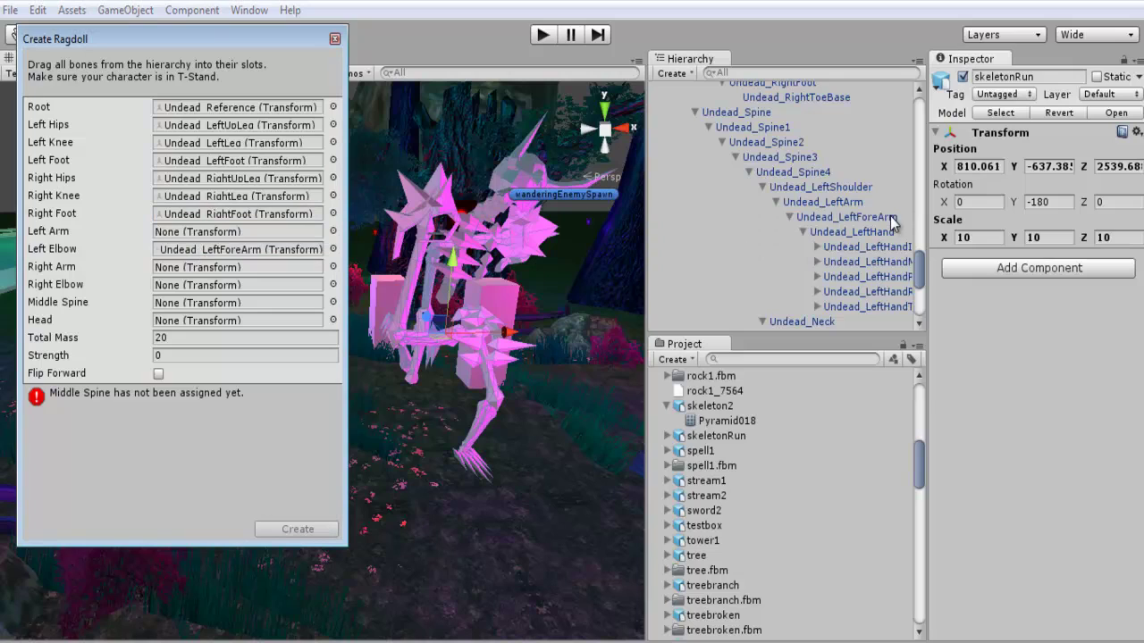
{"action": "left_click_drag", "start_coordinate": [856, 210], "coordinate": [179, 241]}
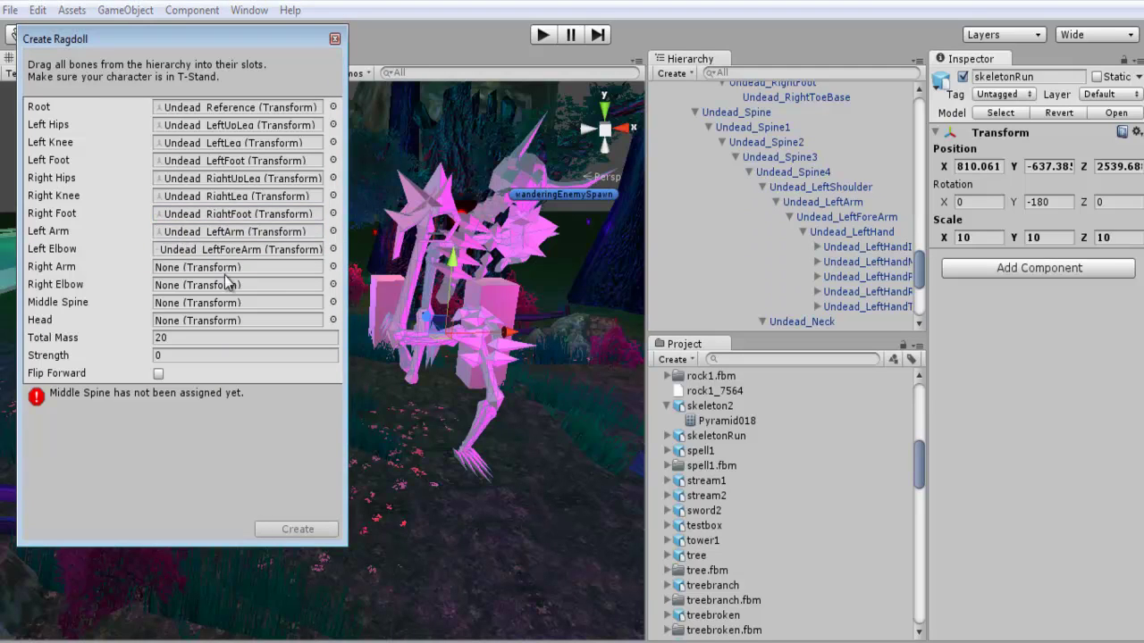
Assign Undead_RightArm, Undead_RightForeArm, Undead_Spine as middle spine, and Undead_Head as head
{"action": "scroll", "coordinate": [860, 259], "scroll_direction": "down", "scroll_amount": 3}
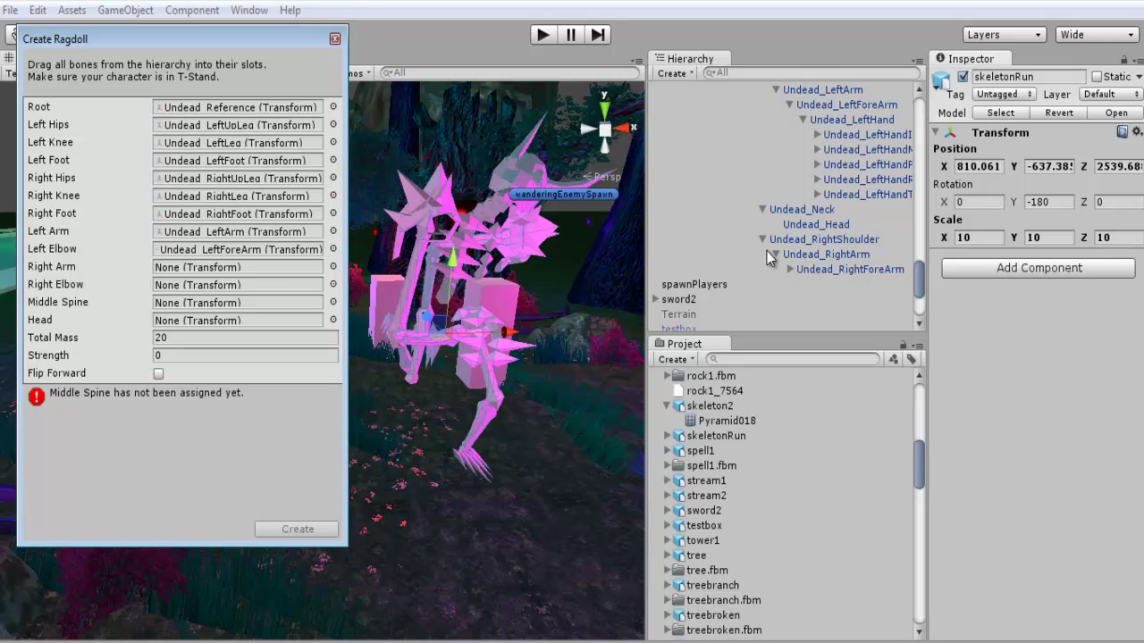
{"action": "left_click", "coordinate": [790, 269]}
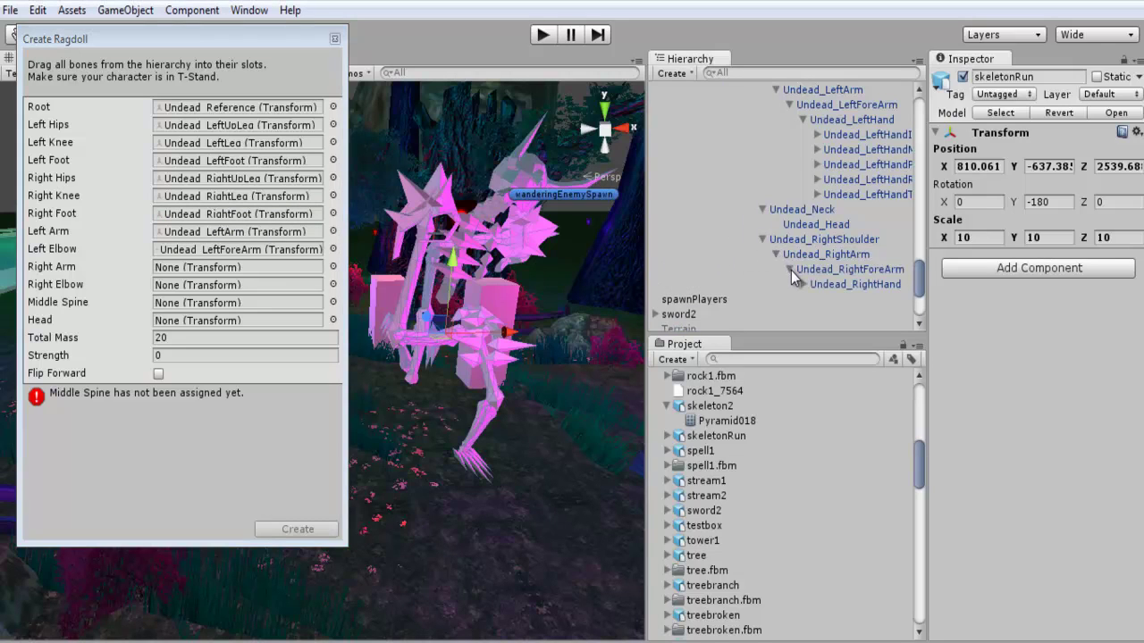
{"action": "left_click_drag", "start_coordinate": [825, 255], "coordinate": [257, 272]}
{"action": "left_click_drag", "start_coordinate": [892, 269], "coordinate": [197, 295]}
{"action": "scroll", "coordinate": [851, 254], "scroll_direction": "up", "scroll_amount": 8}
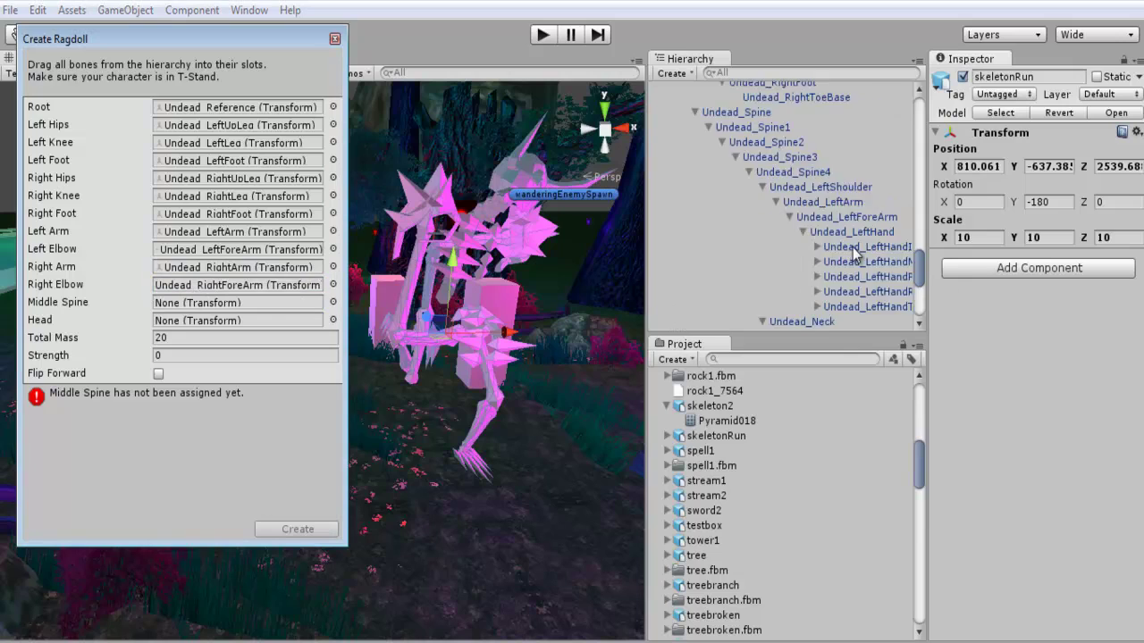
{"action": "left_click_drag", "start_coordinate": [738, 286], "coordinate": [204, 309]}
{"action": "scroll", "coordinate": [828, 246], "scroll_direction": "down", "scroll_amount": 5}
{"action": "scroll", "coordinate": [828, 246], "scroll_direction": "down", "scroll_amount": 5}
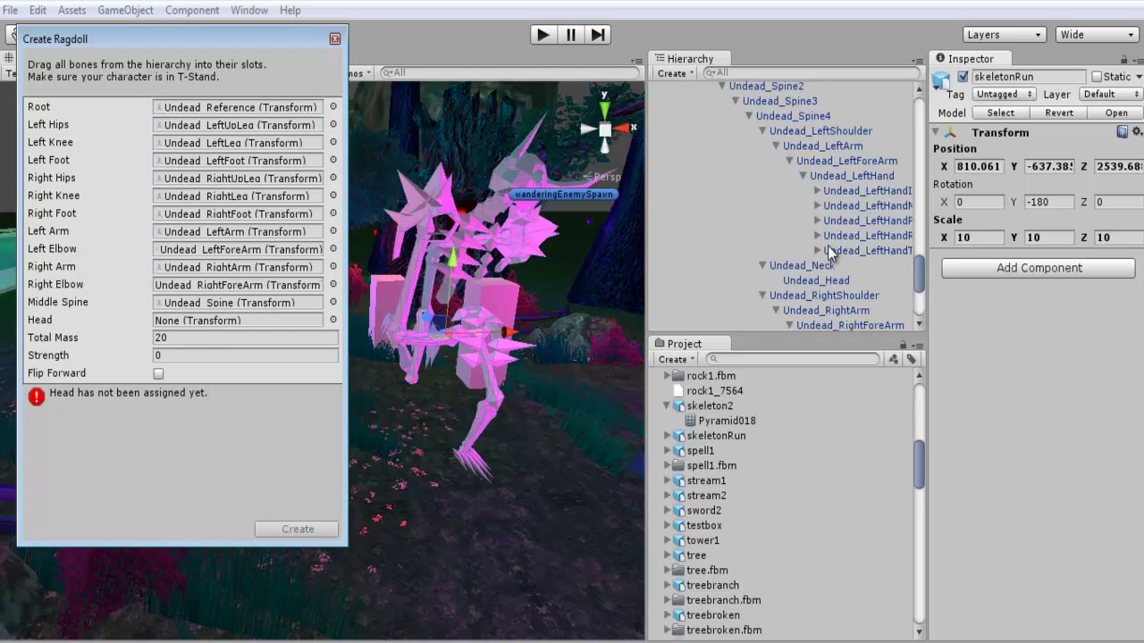
{"action": "left_click_drag", "start_coordinate": [840, 231], "coordinate": [211, 325]}
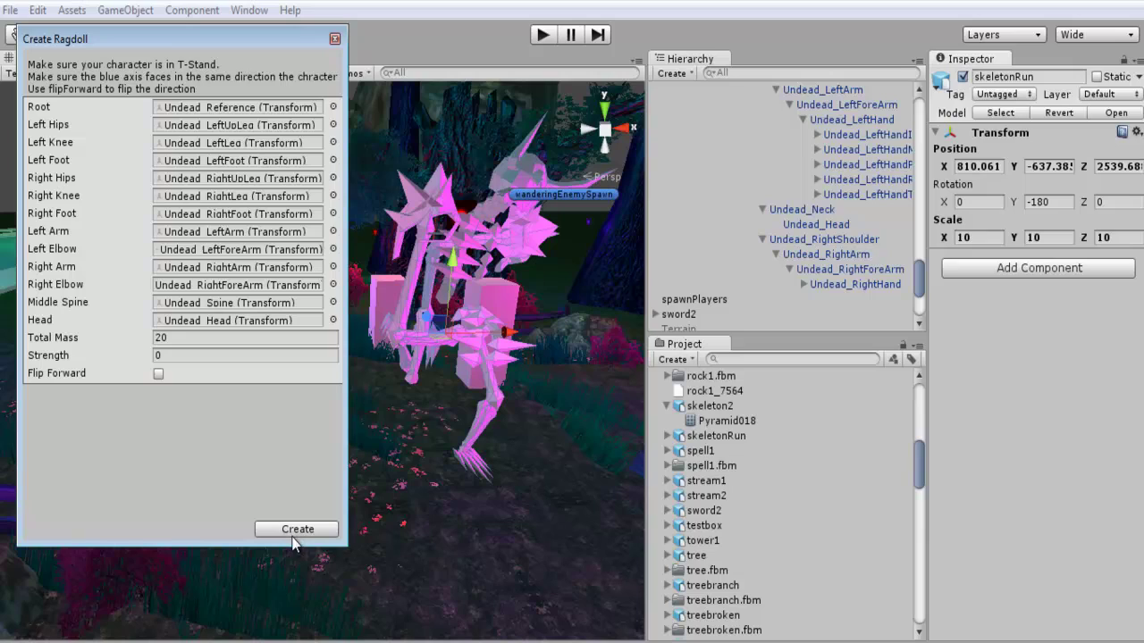
Keep Total Mass at 20 and create the ragdoll, then inspect the generated colliders
{"action": "left_click", "coordinate": [158, 338]}
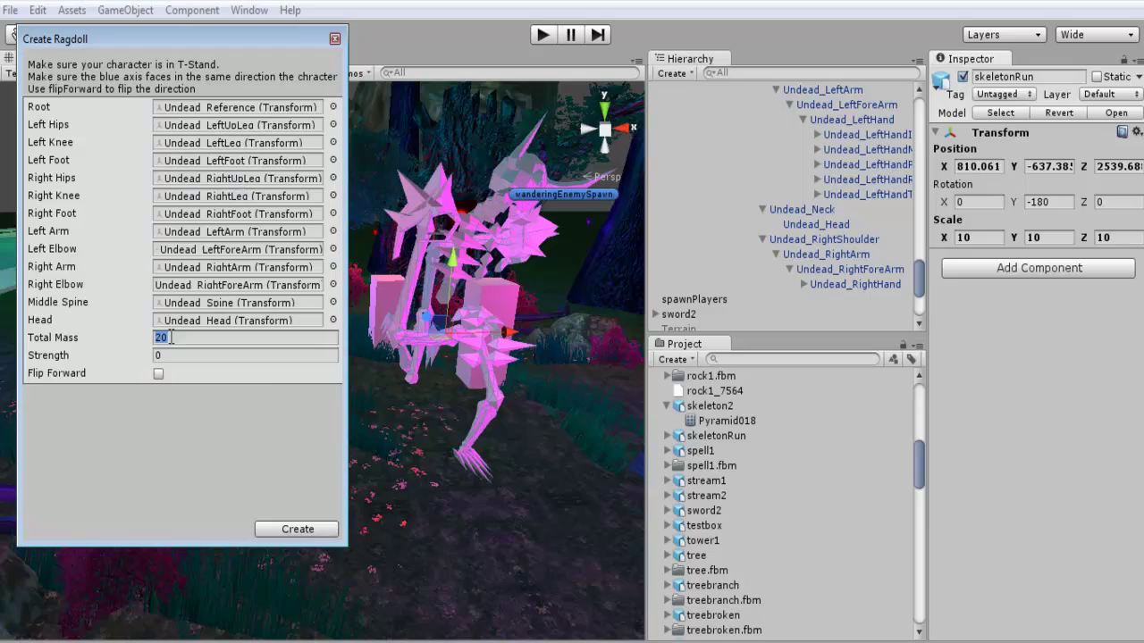
{"action": "left_click", "coordinate": [298, 529]}
{"action": "left_click_drag", "start_coordinate": [314, 533], "coordinate": [293, 304], "text": "alt"}
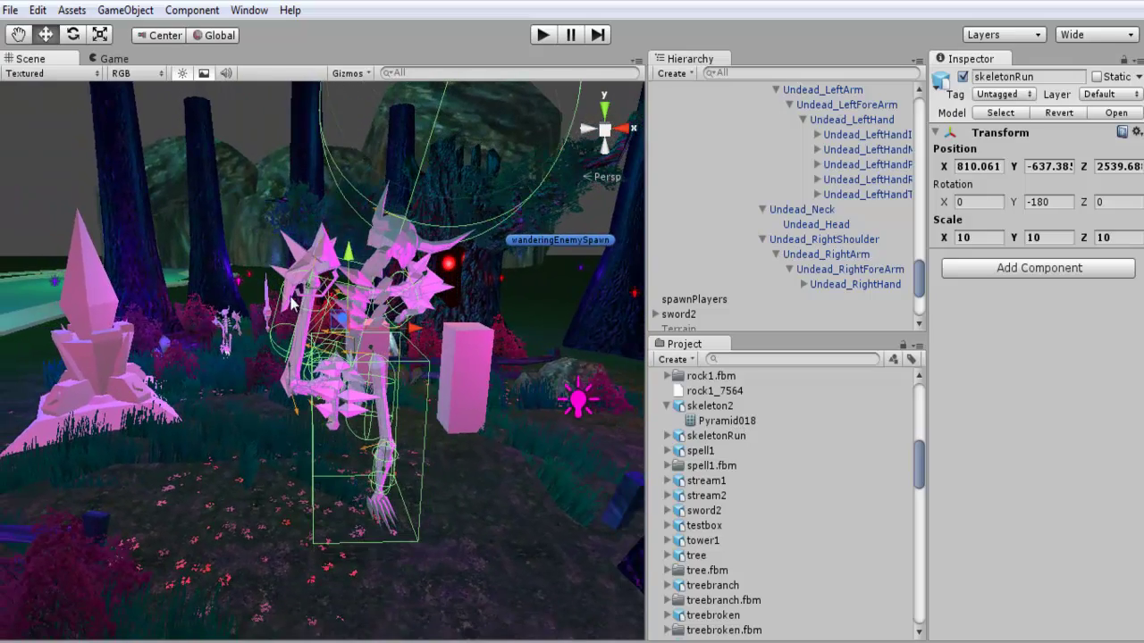
Collapse and select skeletonRun, then raise it to Position Y -571.392 above the ground
{"action": "left_click_drag", "start_coordinate": [446, 384], "coordinate": [540, 273], "text": "alt"}
{"action": "scroll", "coordinate": [777, 188], "scroll_direction": "up", "scroll_amount": 6}
{"action": "scroll", "coordinate": [778, 188], "scroll_direction": "up", "scroll_amount": 4}
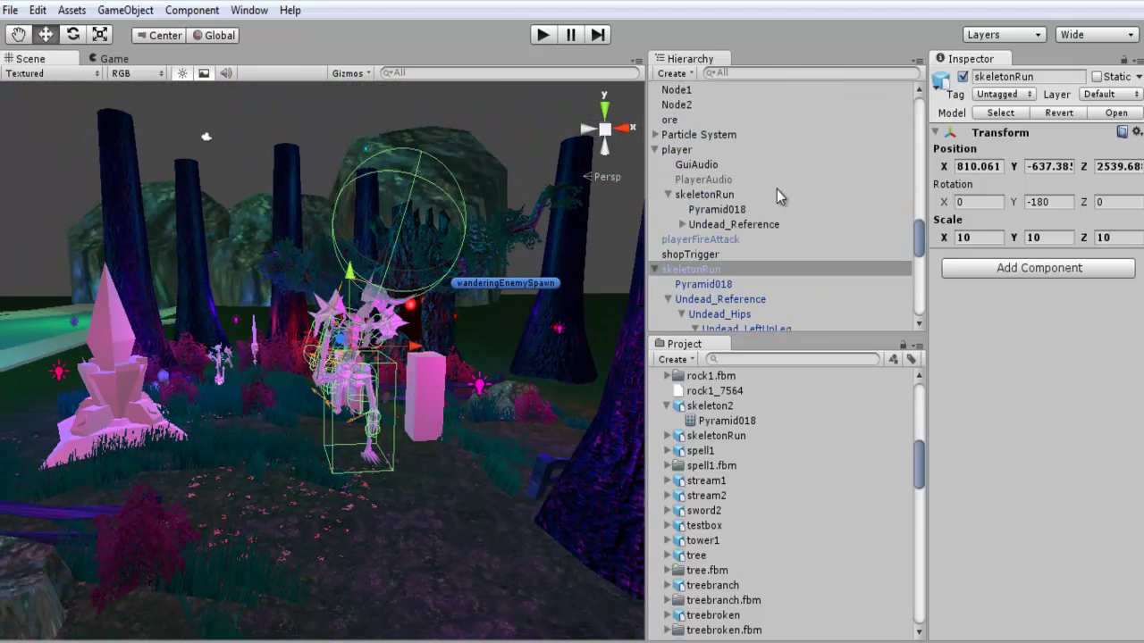
{"action": "left_click", "coordinate": [654, 270]}
{"action": "left_click_drag", "start_coordinate": [342, 320], "coordinate": [393, 16], "text": "alt"}
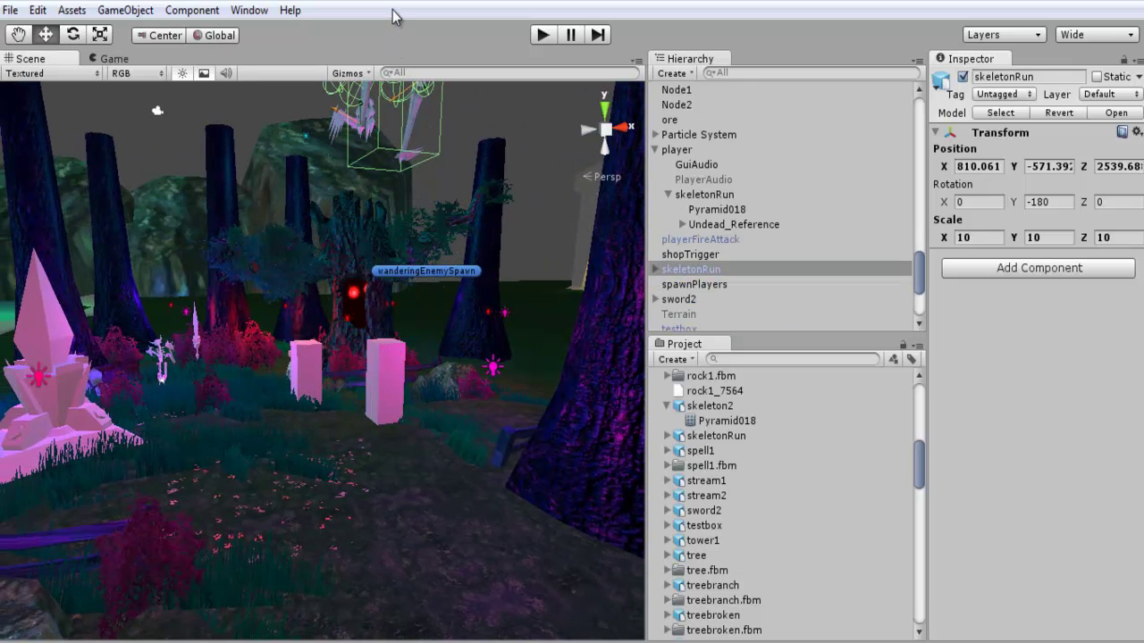
Enter Play mode so the skeleton drops and crumples onto the forest floor
{"action": "left_click", "coordinate": [542, 35]}
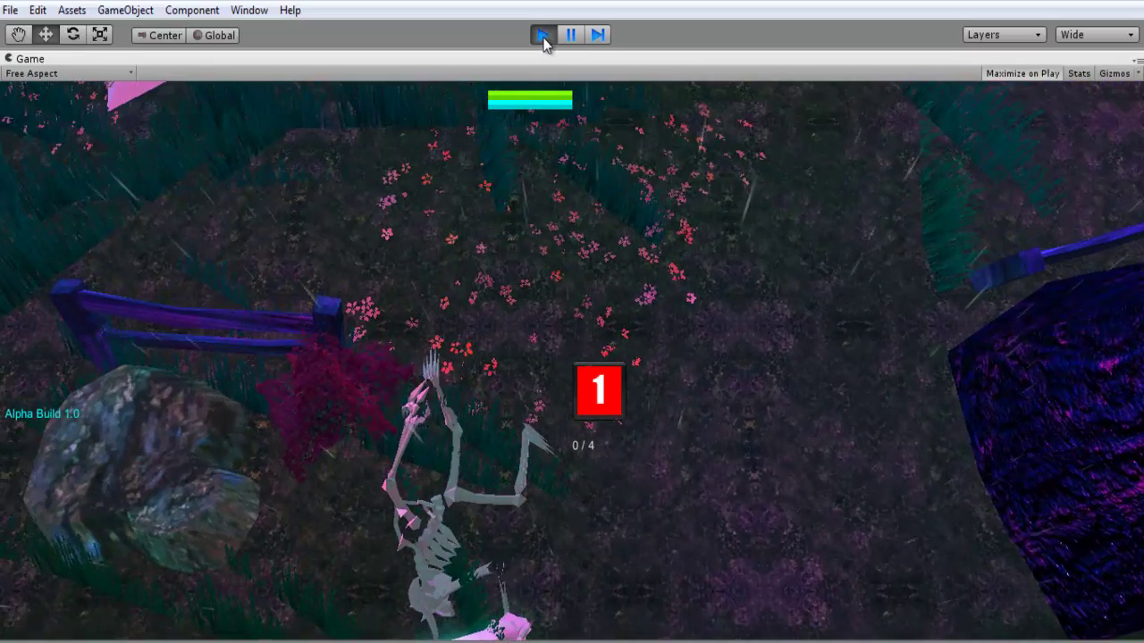
Stop Play mode and add a new Cube from GameObject > Create Other
{"action": "left_click", "coordinate": [542, 35]}
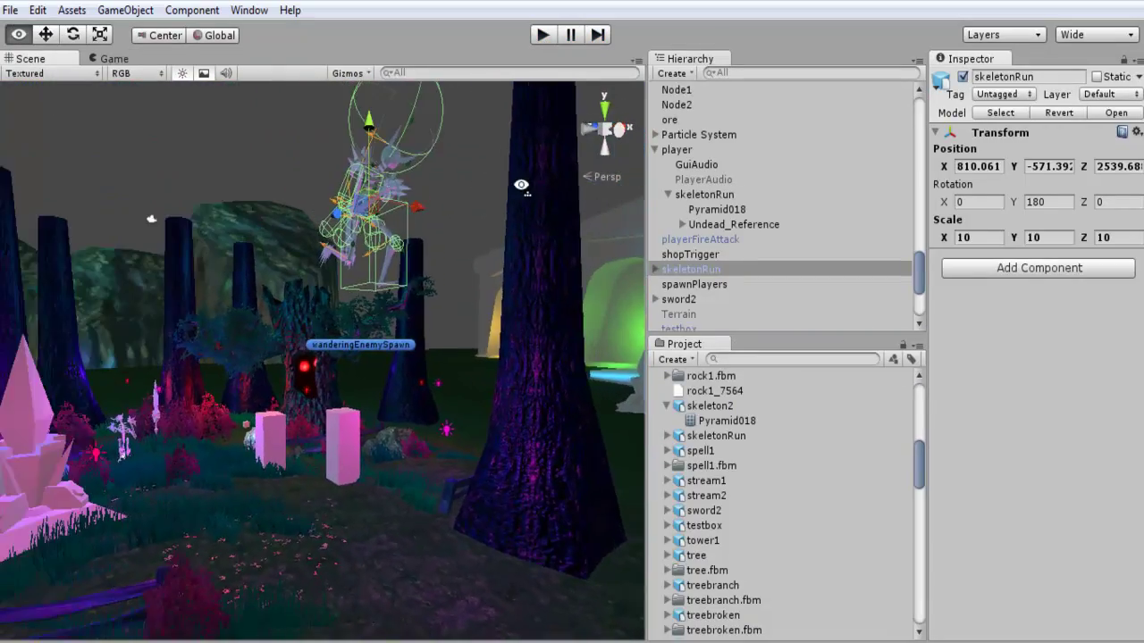
{"action": "left_click", "coordinate": [71, 10]}
{"action": "mouse_move", "coordinate": [126, 10]}
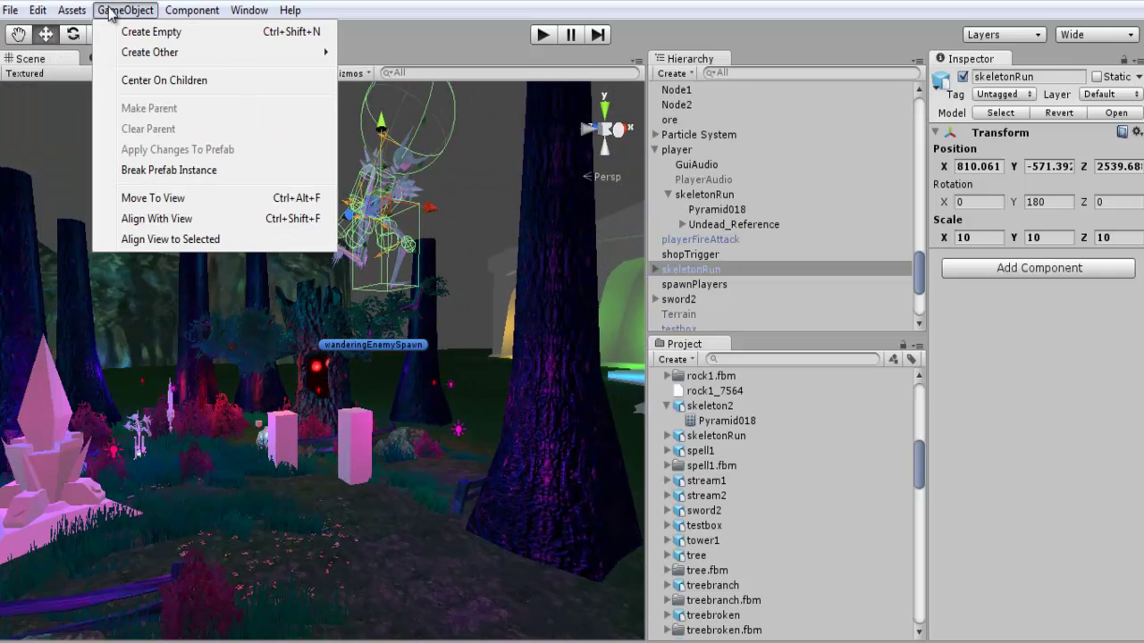
{"action": "mouse_move", "coordinate": [149, 52]}
{"action": "left_click", "coordinate": [413, 258]}
{"action": "left_click_drag", "start_coordinate": [447, 286], "coordinate": [389, 290], "text": "alt"}
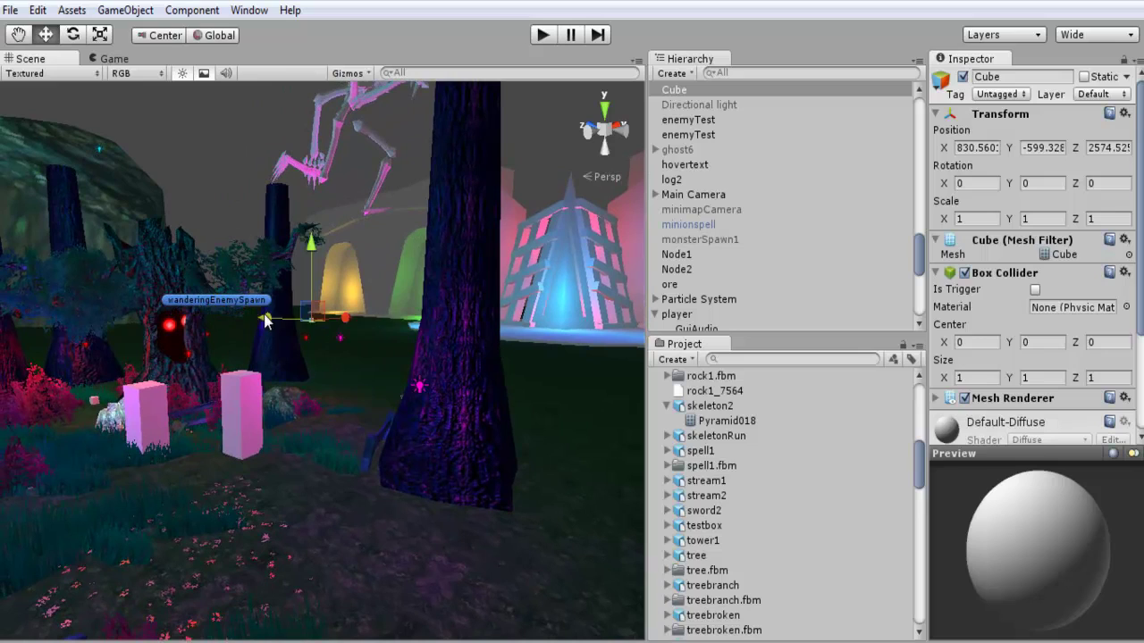
{"action": "left_click_drag", "start_coordinate": [367, 321], "coordinate": [465, 328], "text": "alt"}
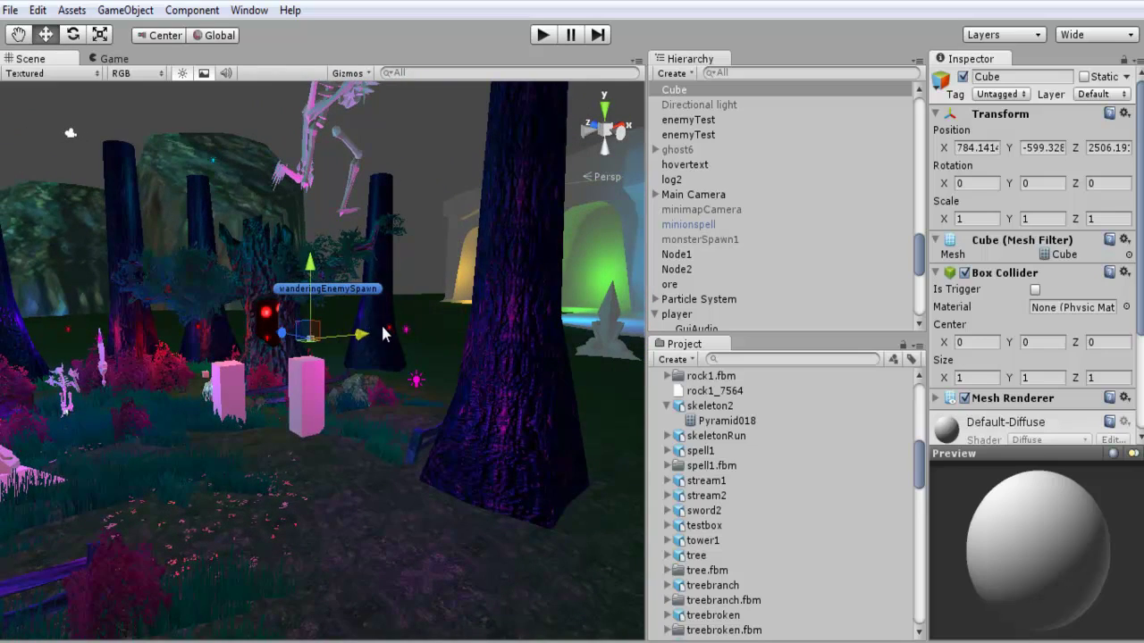
{"action": "left_click_drag", "start_coordinate": [382, 334], "coordinate": [461, 341], "text": "alt"}
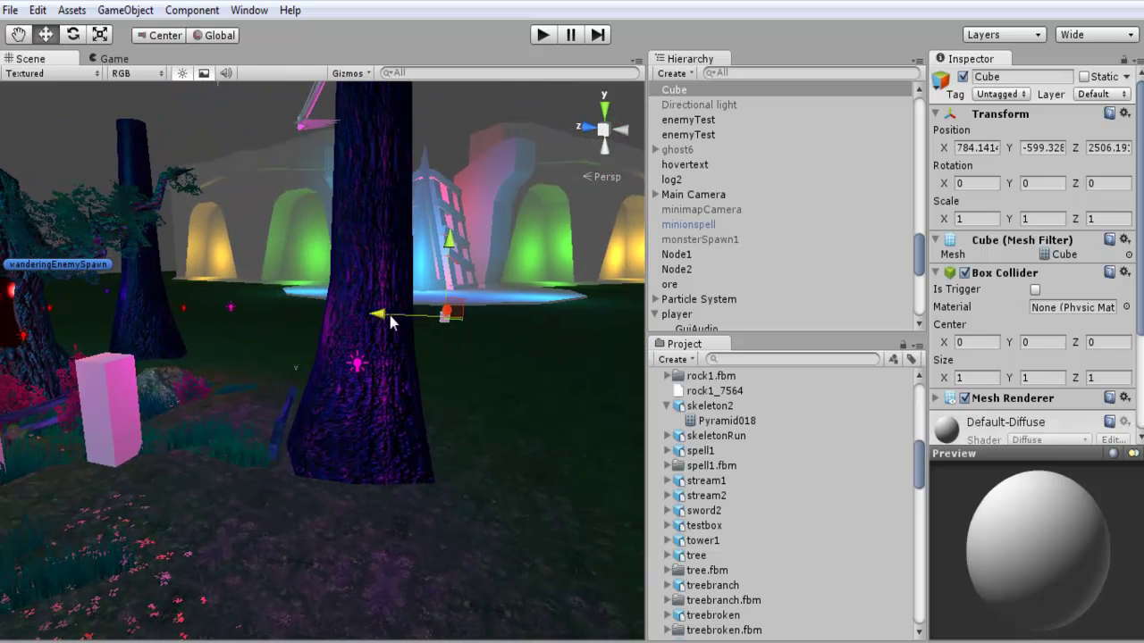
{"action": "left_click_drag", "start_coordinate": [250, 310], "coordinate": [153, 310], "text": "alt"}
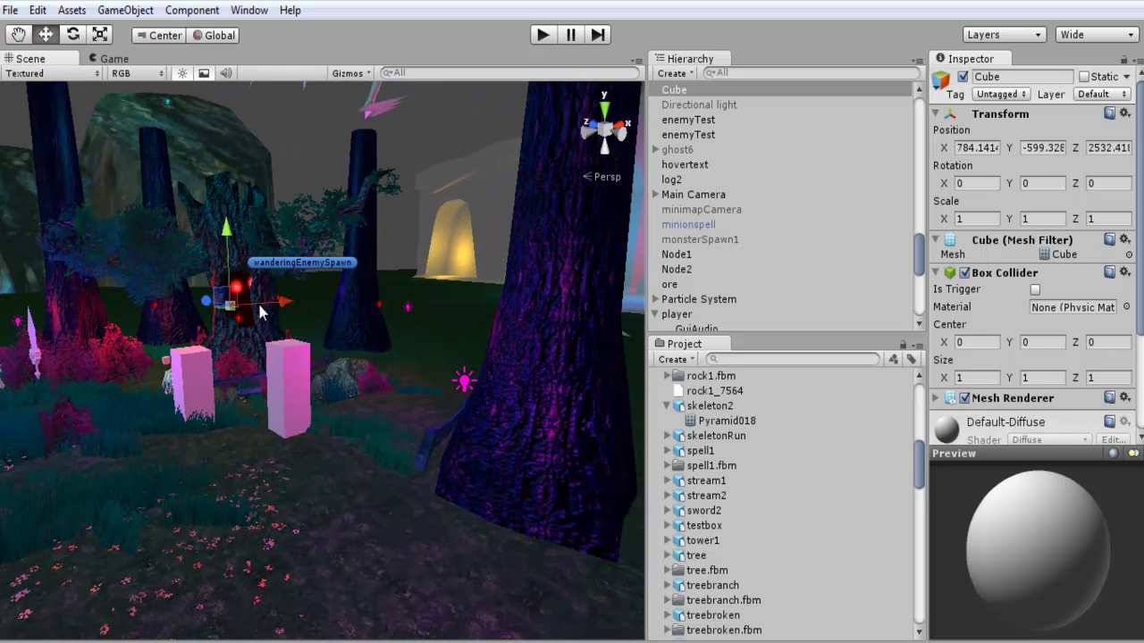
Scale the cube uniformly to 10.6435 and move it beneath the hanging skeleton
{"action": "left_click", "coordinate": [99, 37]}
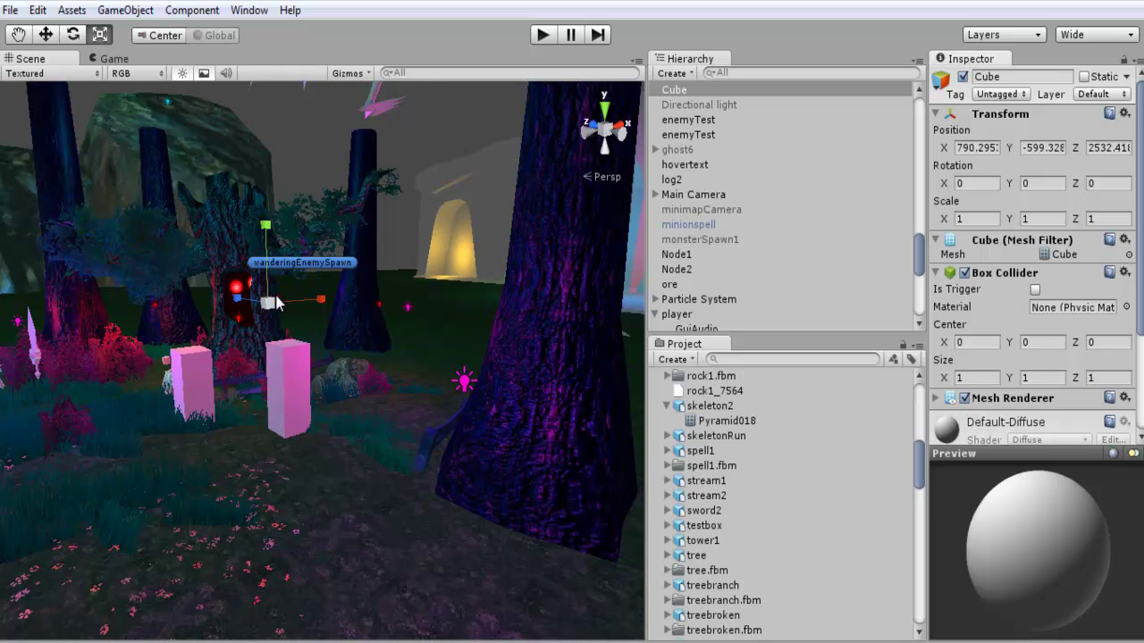
{"action": "left_click_drag", "start_coordinate": [277, 302], "coordinate": [78, 438]}
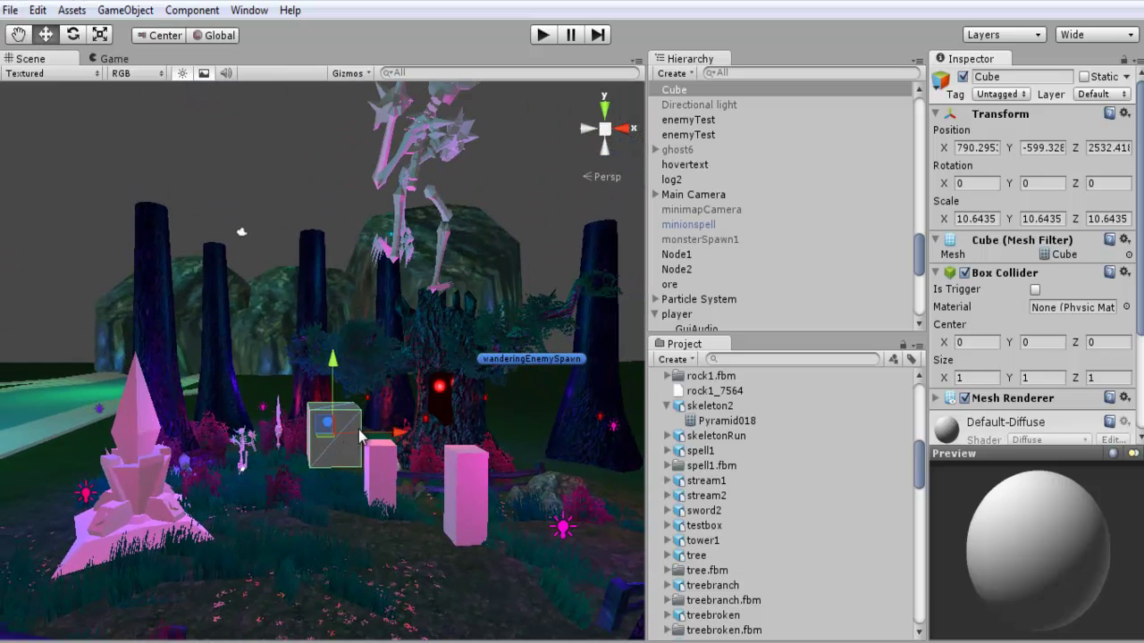
{"action": "left_click_drag", "start_coordinate": [393, 437], "coordinate": [342, 466]}
{"action": "left_click_drag", "start_coordinate": [314, 420], "coordinate": [524, 129]}
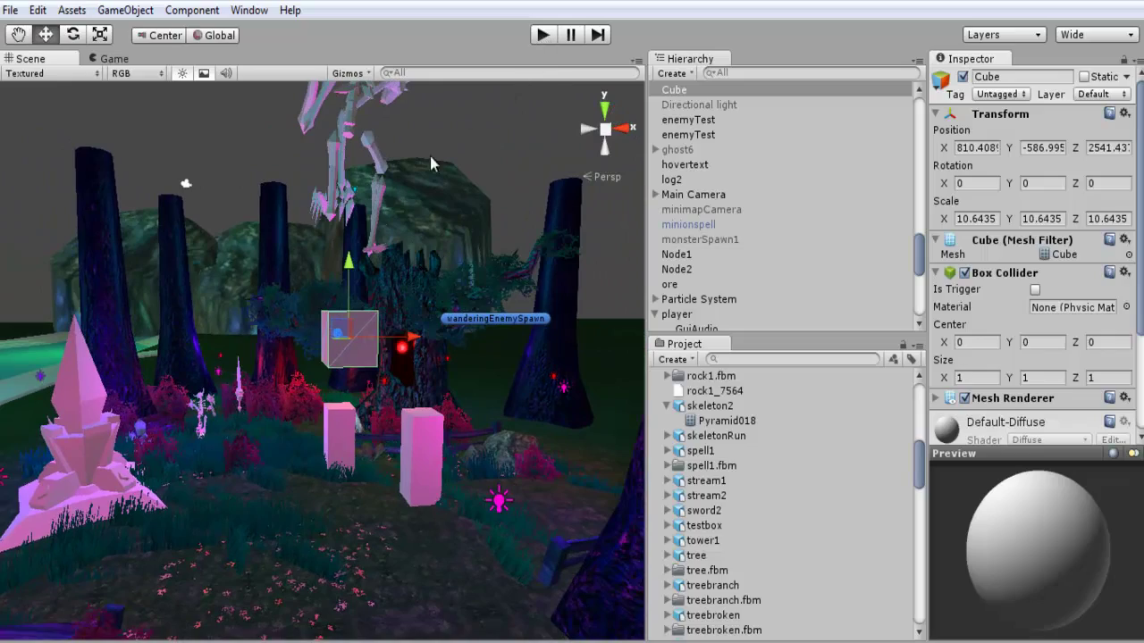
{"action": "left_click", "coordinate": [546, 35]}
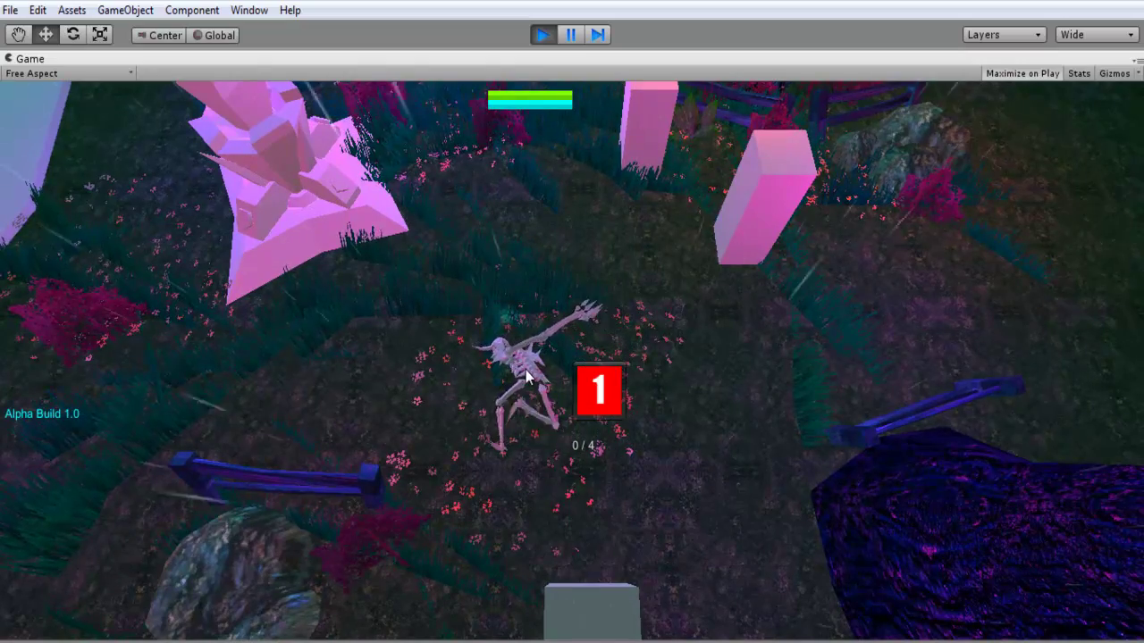
{"action": "left_click", "coordinate": [530, 379]}
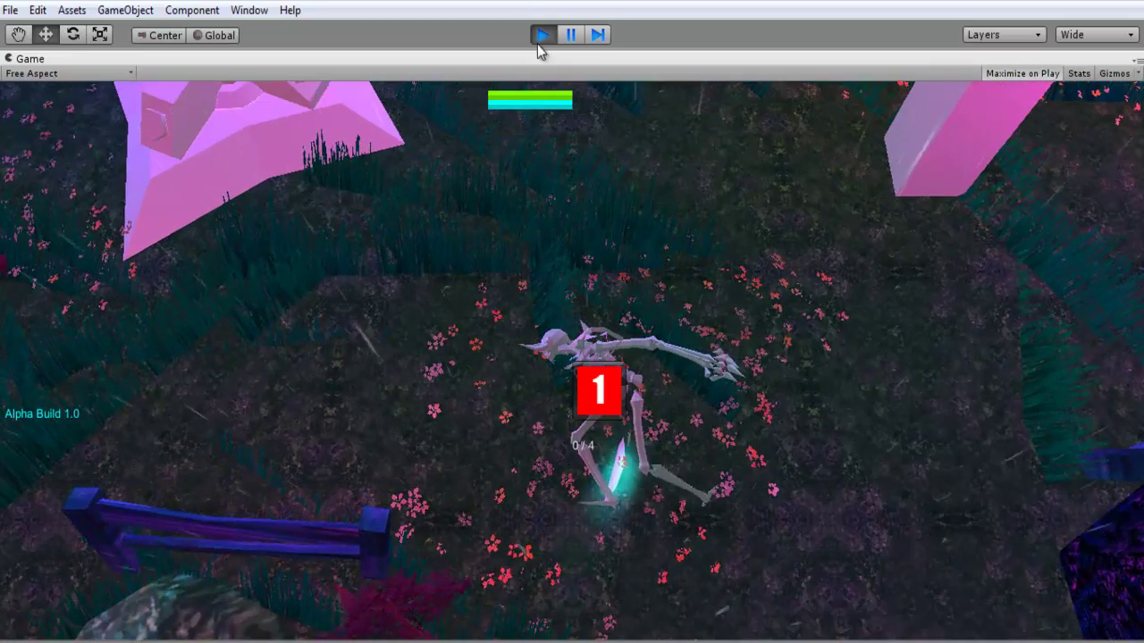
{"action": "left_click", "coordinate": [541, 38]}
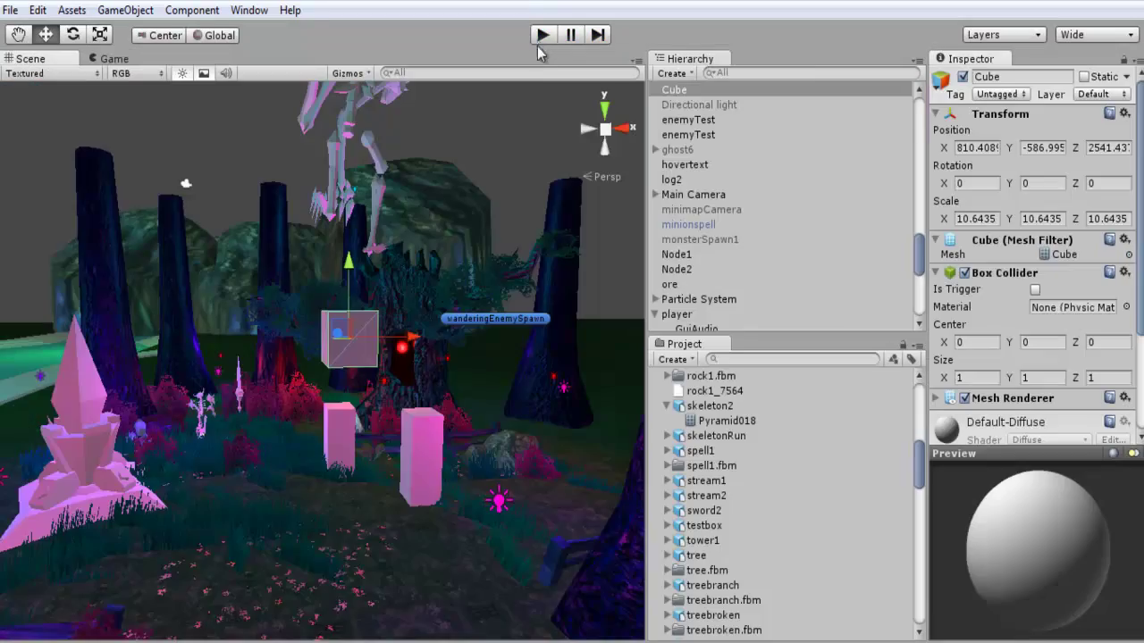
{"action": "left_click_drag", "start_coordinate": [459, 226], "coordinate": [510, 173], "text": "alt"}
{"action": "left_click", "coordinate": [538, 174]}
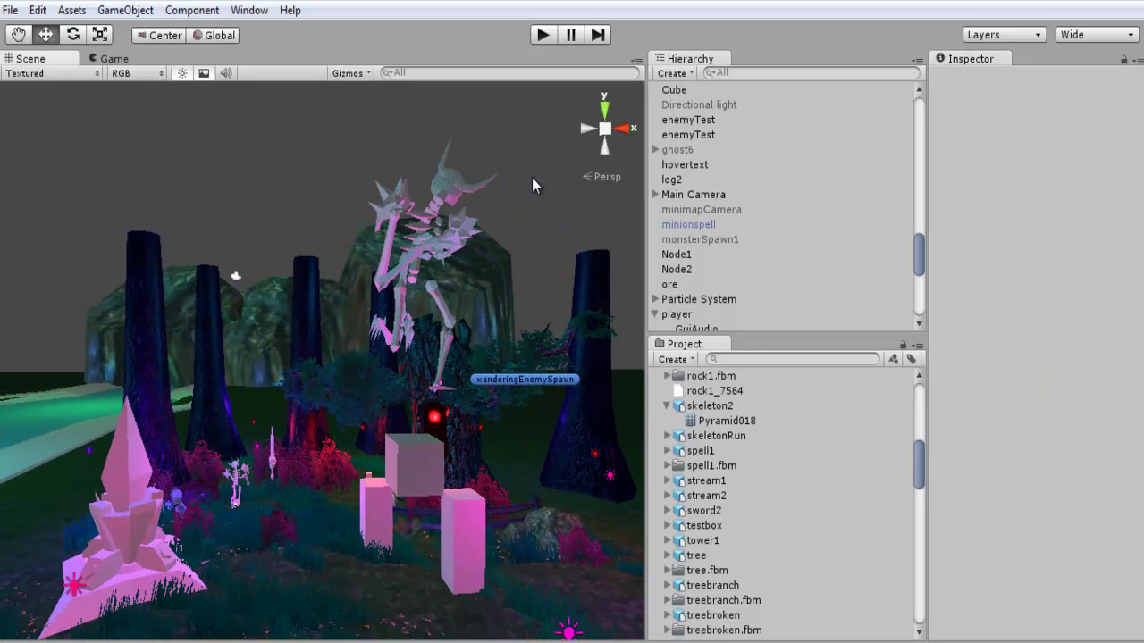
{"action": "left_click_drag", "start_coordinate": [393, 288], "coordinate": [376, 329], "text": "alt"}
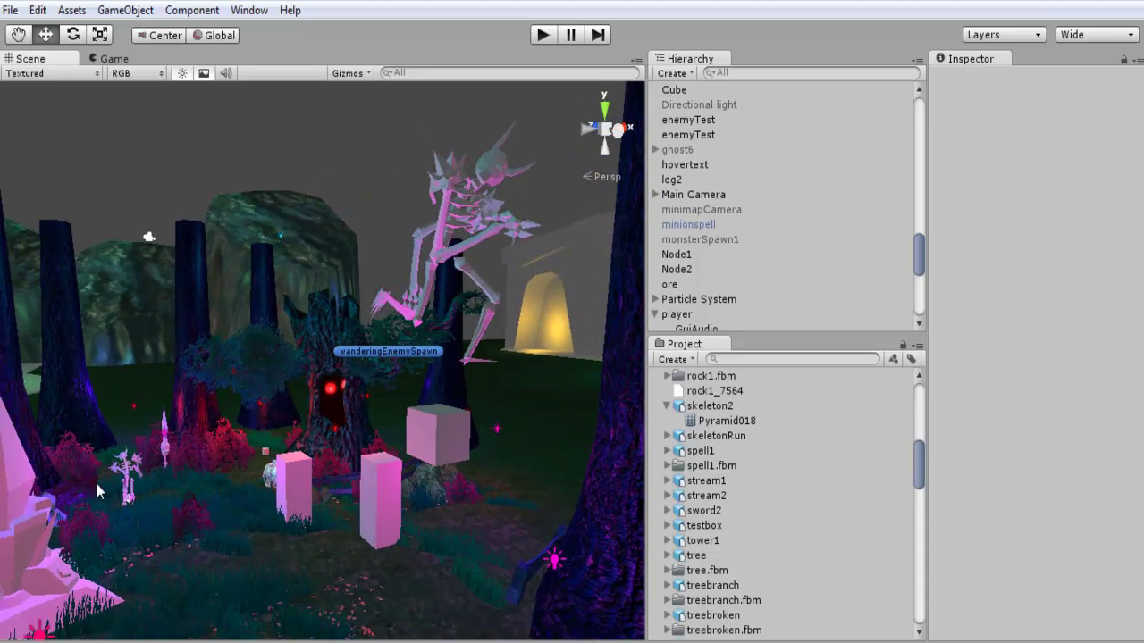
{"action": "left_click_drag", "start_coordinate": [377, 244], "coordinate": [345, 288], "text": "alt"}
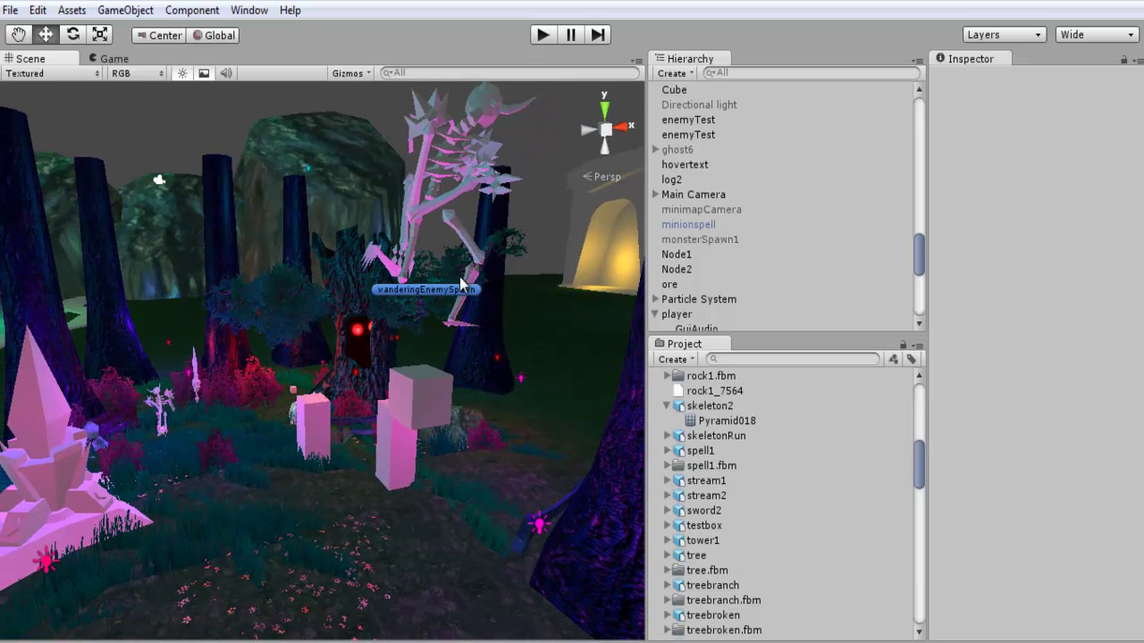
{"action": "left_click_drag", "start_coordinate": [532, 203], "coordinate": [437, 273], "text": "alt"}
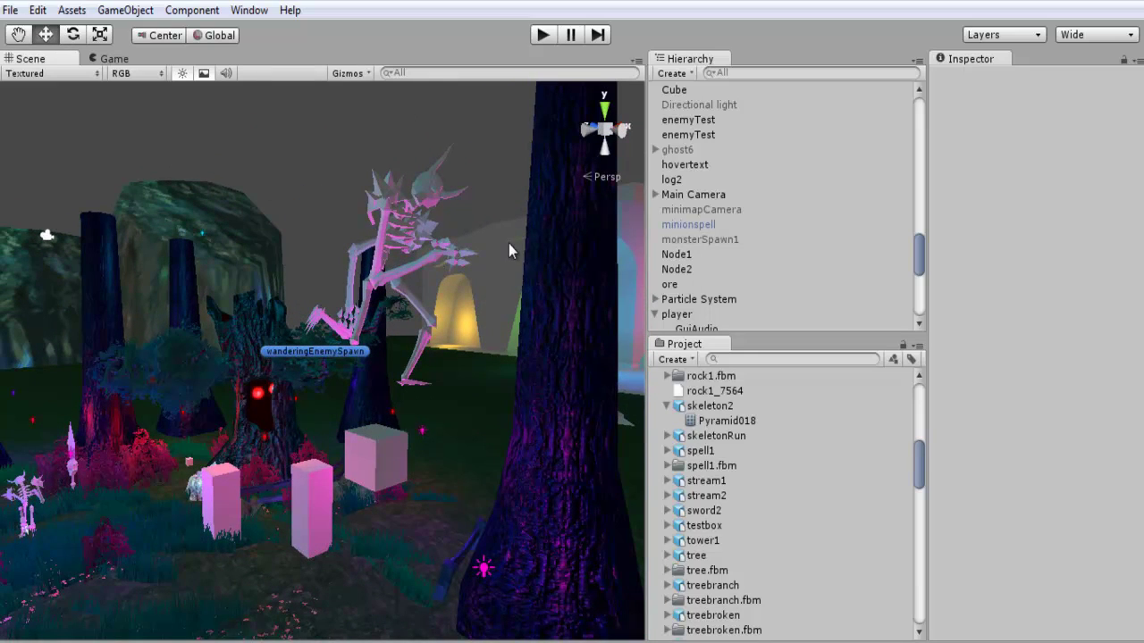
{"action": "left_click_drag", "start_coordinate": [508, 251], "coordinate": [469, 259], "text": "alt"}
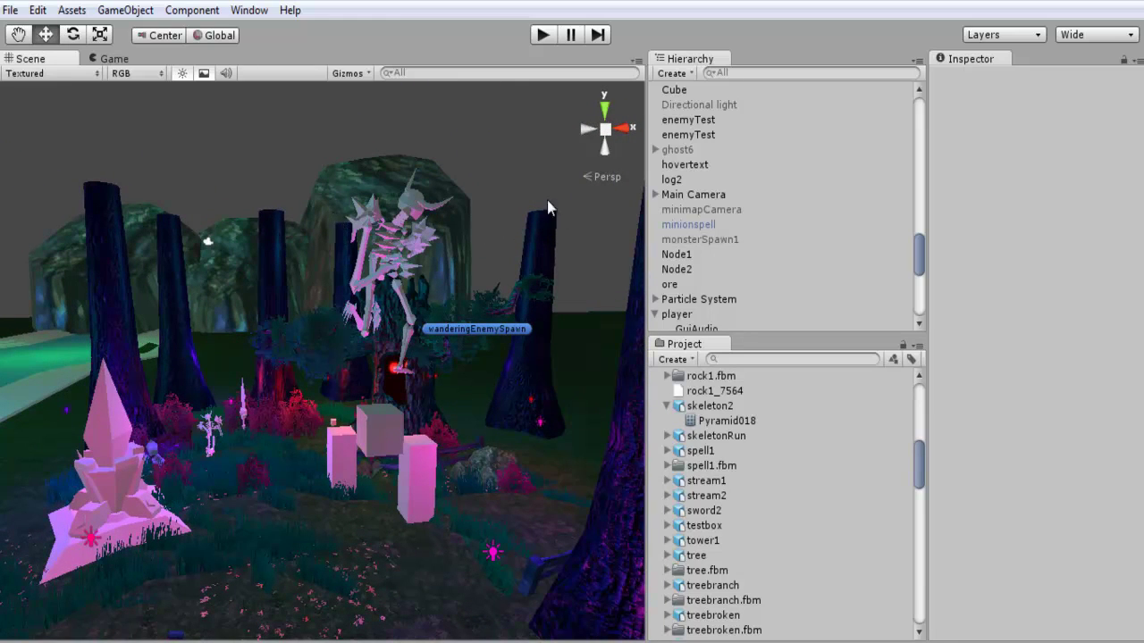
{"action": "left_click_drag", "start_coordinate": [279, 229], "coordinate": [364, 290], "text": "alt"}
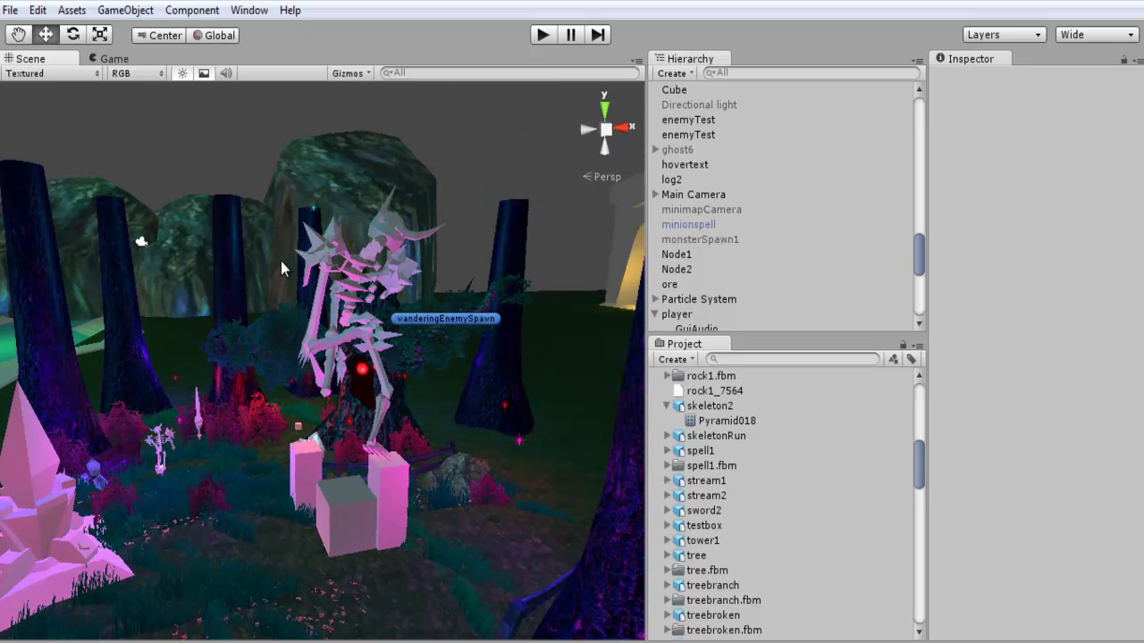
{"action": "mouse_move", "coordinate": [398, 337]}
{"action": "left_mouse_down", "text": "alt"}
{"action": "mouse_move", "coordinate": [351, 350]}
{"action": "mouse_move", "coordinate": [398, 308]}
{"action": "mouse_move", "coordinate": [438, 327]}
{"action": "mouse_move", "coordinate": [409, 319]}
{"action": "mouse_move", "coordinate": [398, 335]}
{"action": "mouse_move", "coordinate": [357, 304]}
{"action": "mouse_move", "coordinate": [380, 304]}
{"action": "mouse_move", "coordinate": [402, 326]}
{"action": "mouse_move", "coordinate": [480, 327]}
{"action": "mouse_move", "coordinate": [349, 322]}
{"action": "mouse_move", "coordinate": [398, 326]}
{"action": "mouse_move", "coordinate": [380, 322]}
{"action": "mouse_move", "coordinate": [410, 355]}
{"action": "left_mouse_up", "text": "alt"}
{"action": "left_click_drag", "start_coordinate": [495, 359], "coordinate": [521, 361], "text": "alt"}
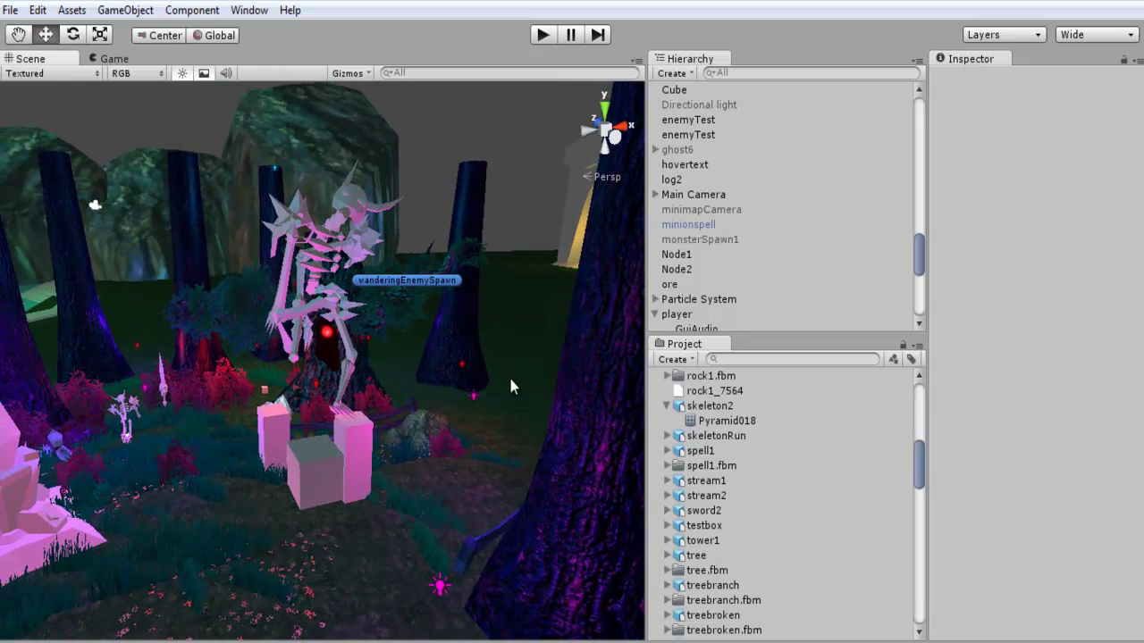